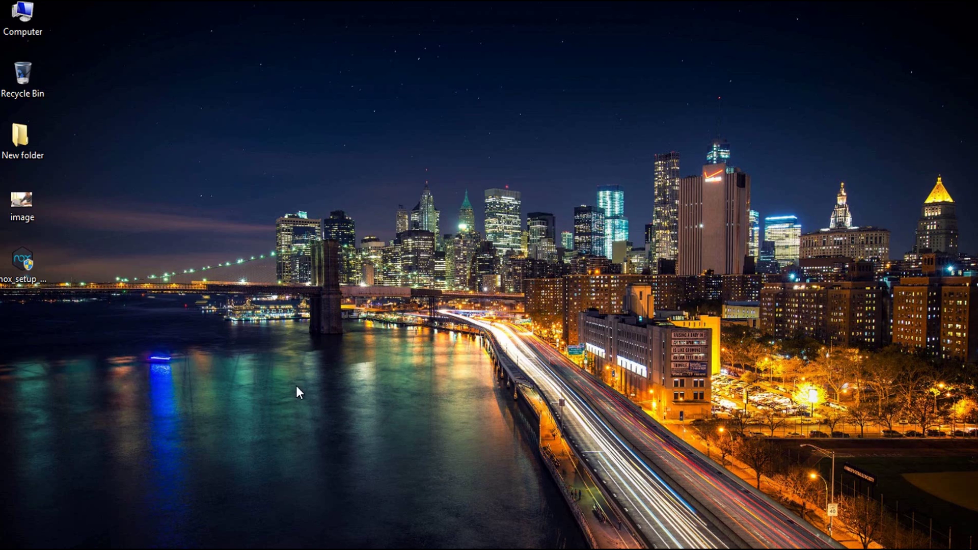
Look through the Prisma website at prisma-ai.com, from its introduction to the publications section.
key("alt+Tab")
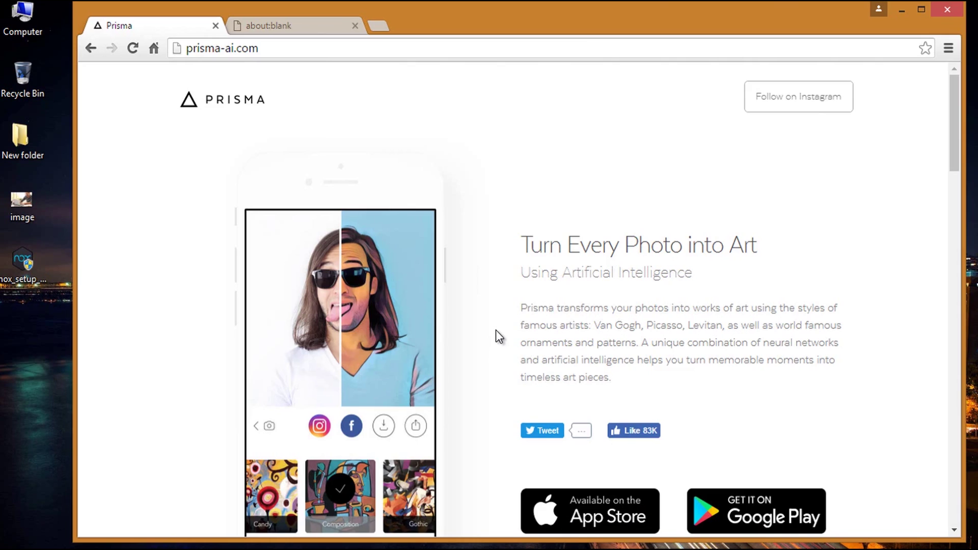
scroll(496, 330, "down", 15)
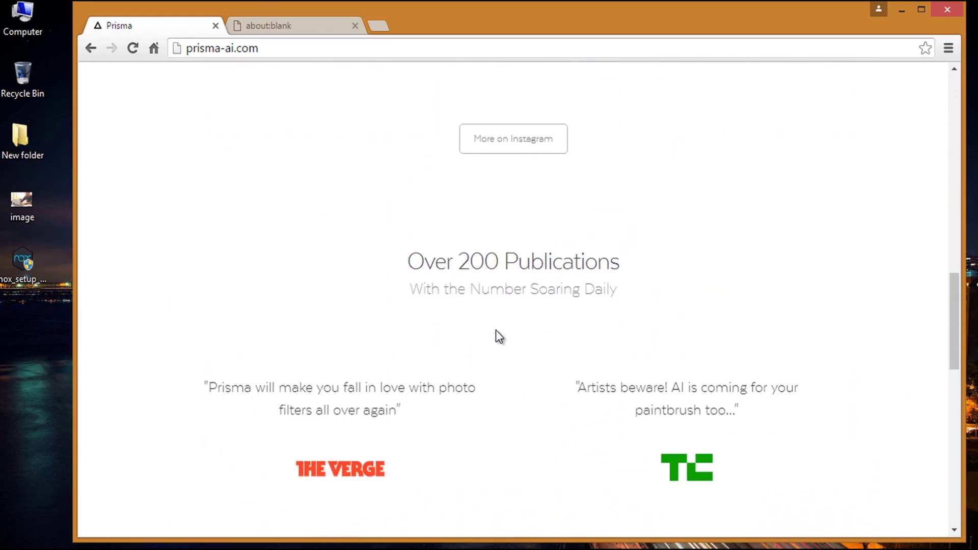
scroll(497, 330, "down", 15)
scroll(496, 330, "up", 12)
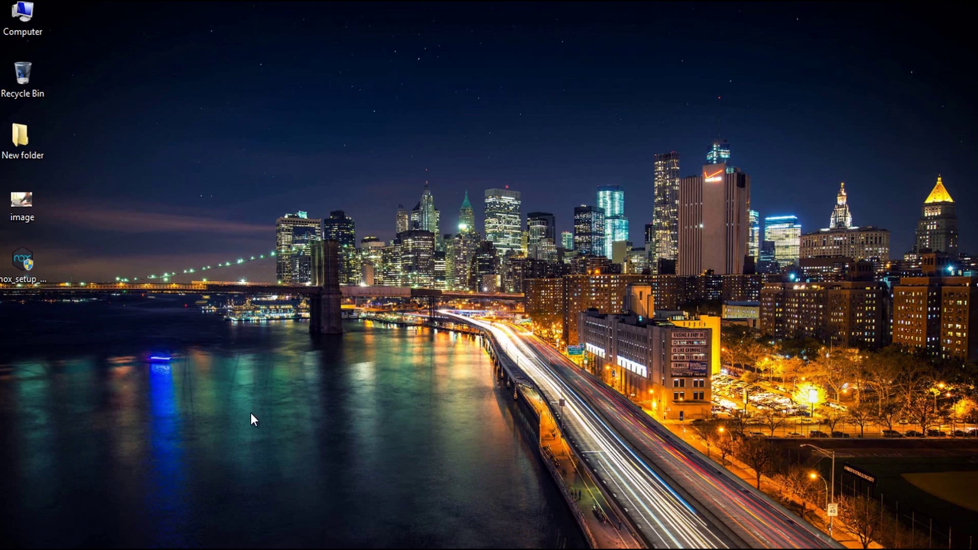
Go to en.bignox.com, start the Nox App Player download and minimize the browser.
left_click(175, 505)
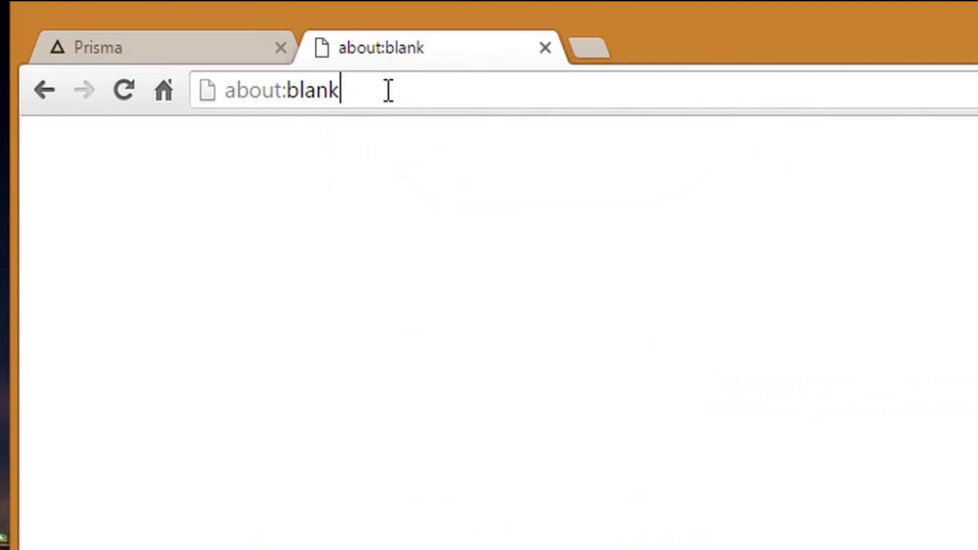
key("ctrl+a")
type("en.bignox.com")
key("Return")
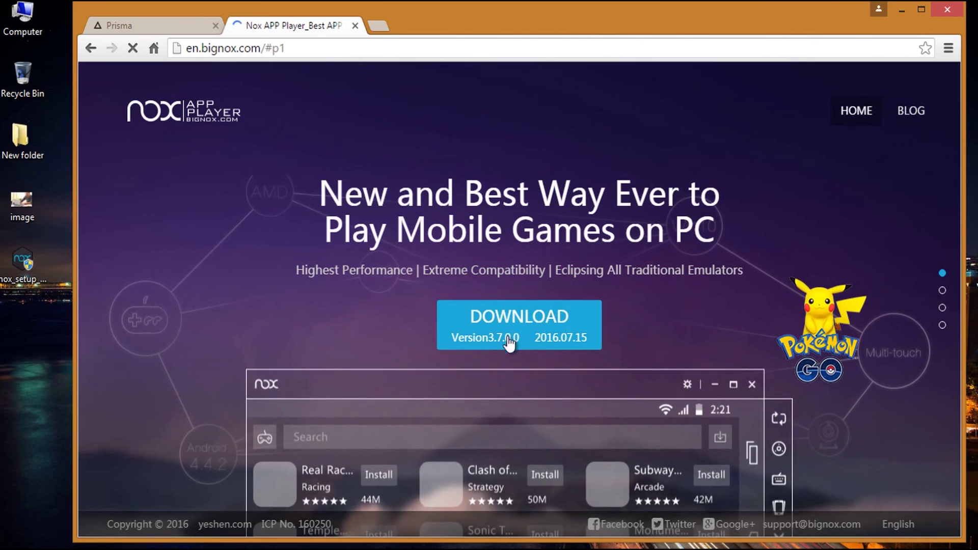
left_click(543, 339)
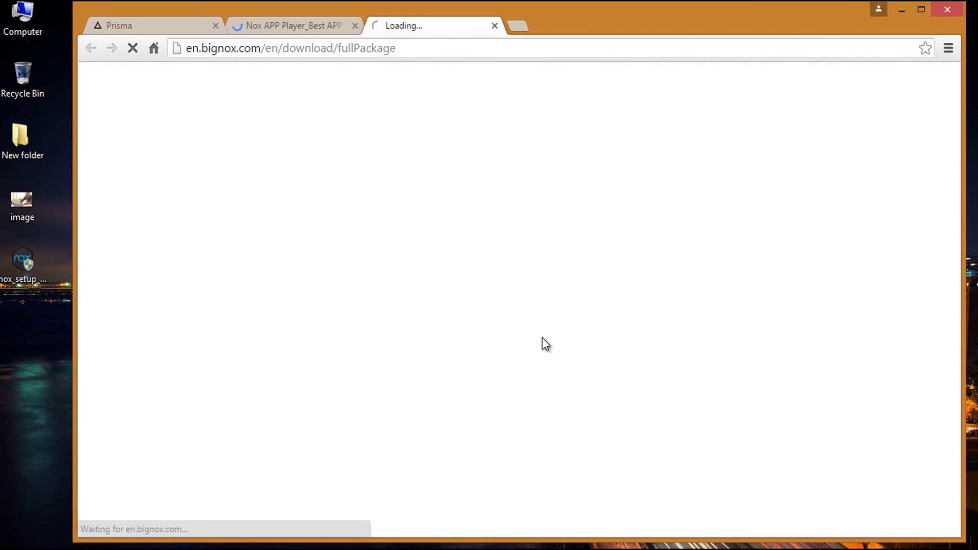
left_click(502, 336)
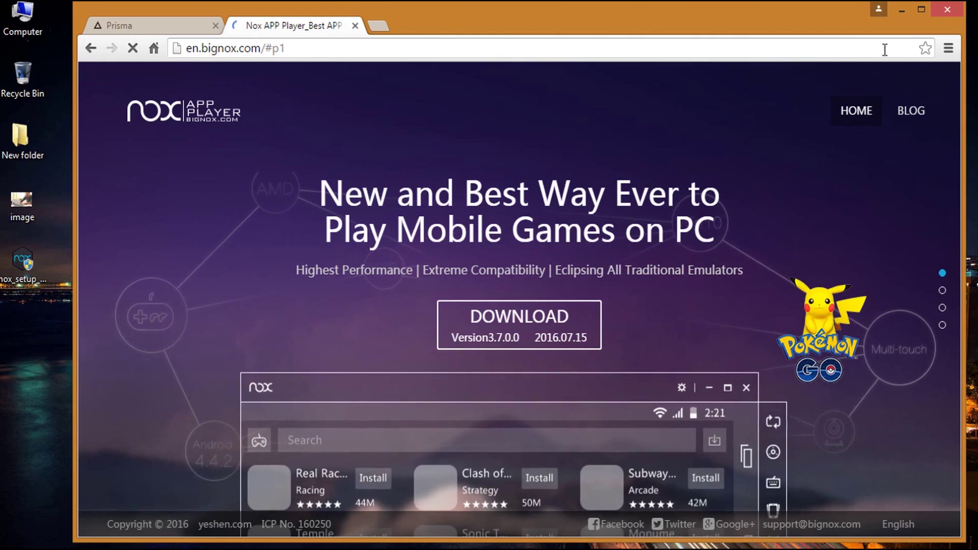
left_click(903, 12)
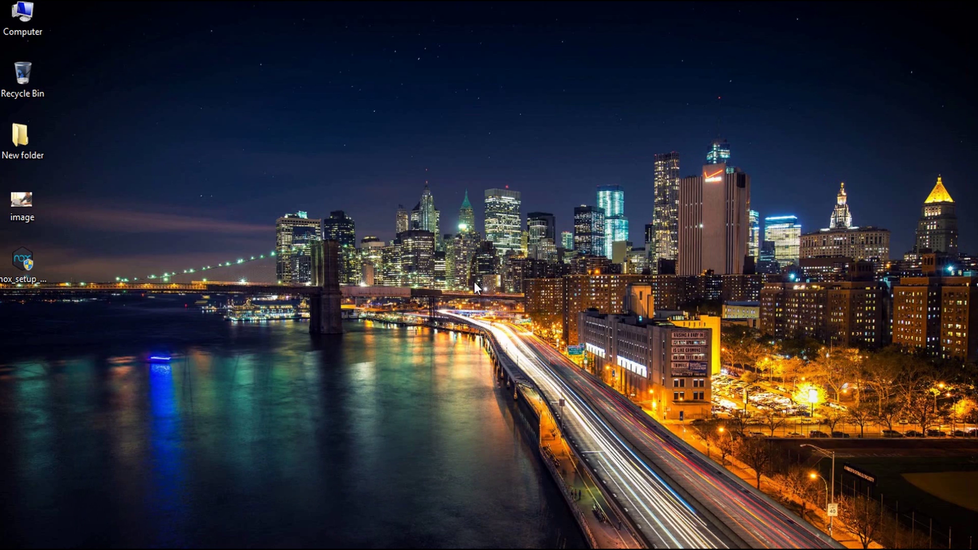
Run the Nox setup file from the desktop, install Nox with its BigNox device driver, and start the player.
left_click(33, 264)
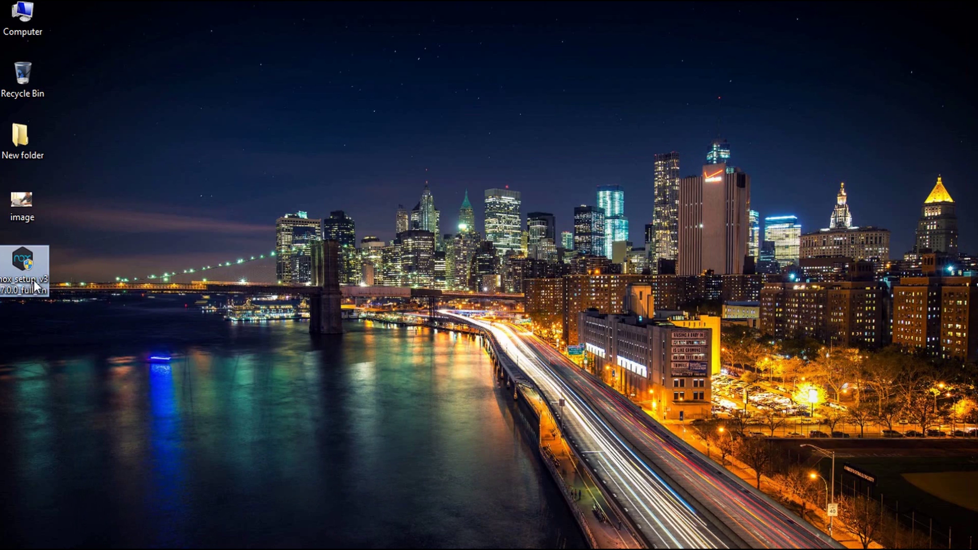
right_click(34, 281)
left_click(79, 224)
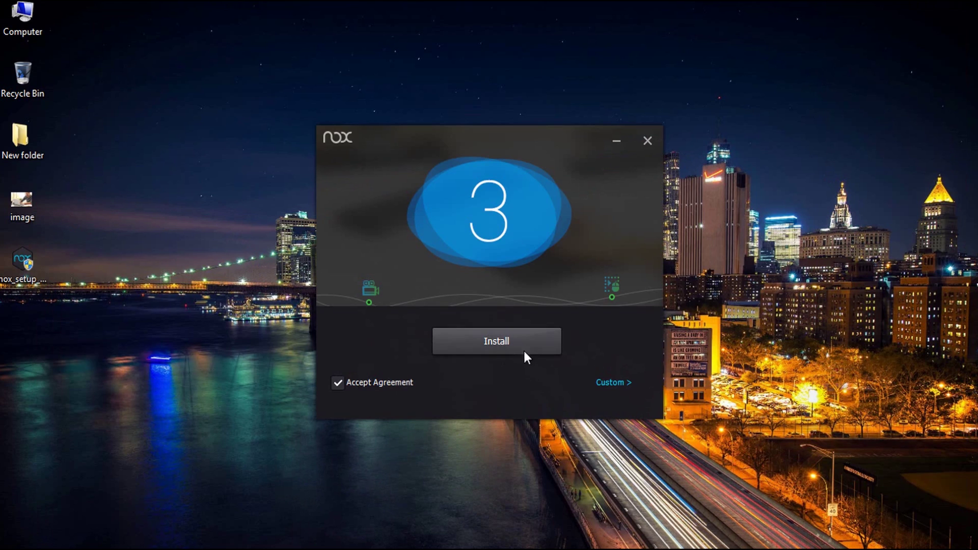
left_click(524, 349)
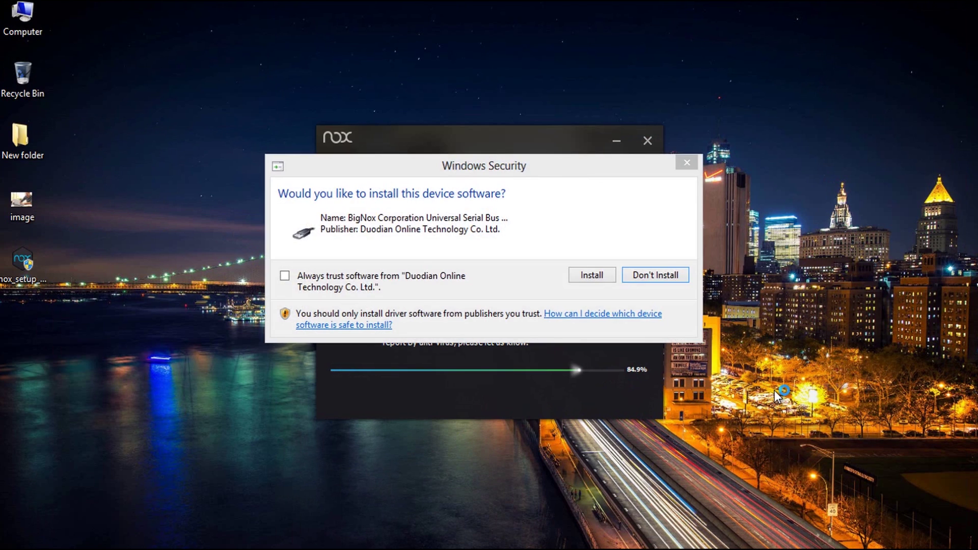
left_click(593, 278)
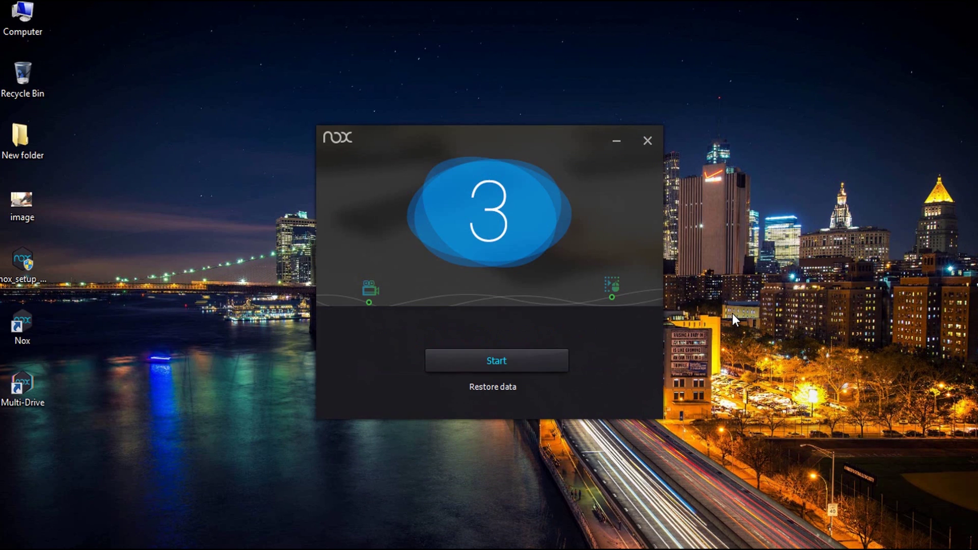
left_click(529, 369)
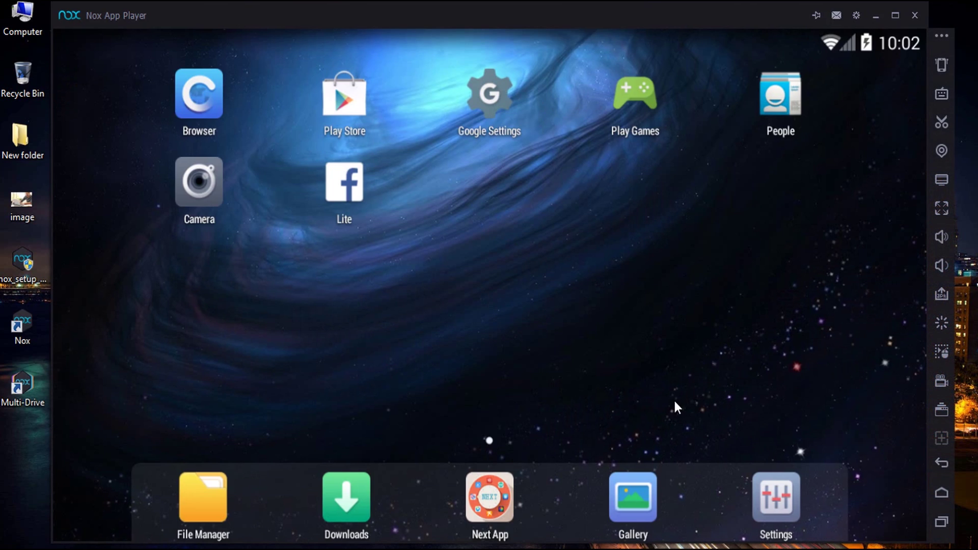
Set Root to On in the Nox system settings, save the changes and restart the player.
left_click(856, 16)
left_click(638, 201)
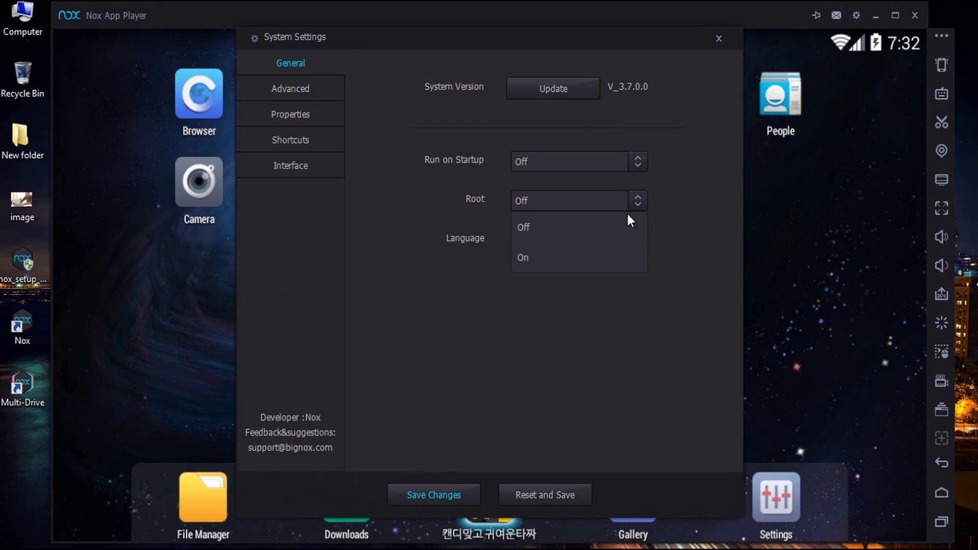
left_click(607, 257)
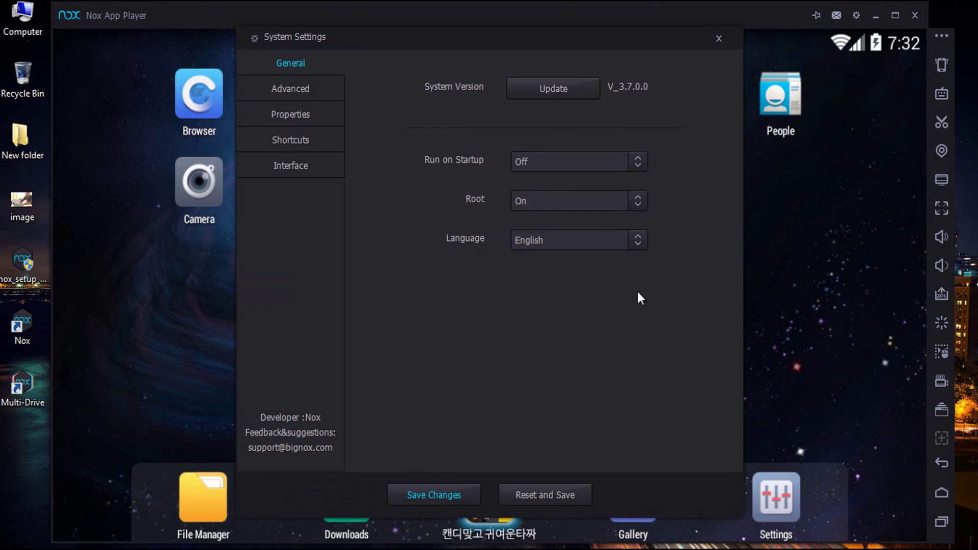
left_click(445, 495)
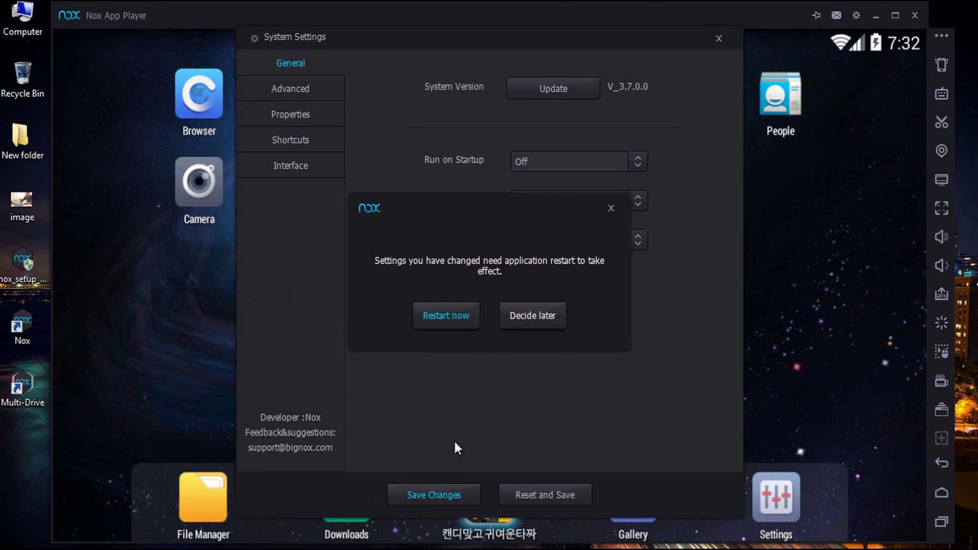
left_click(456, 316)
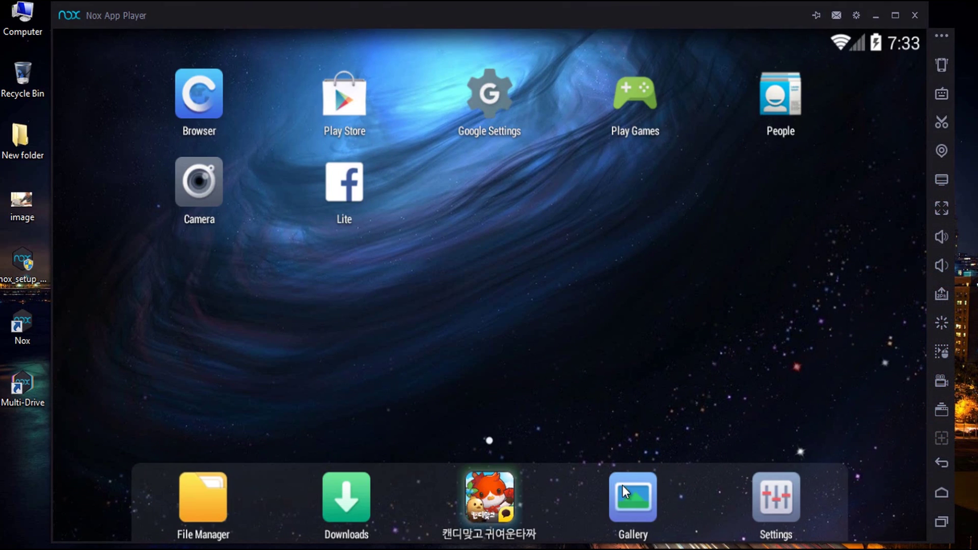
Copy the desktop picture "image" into the emulator's Gallery, check it in the shared image folder, and return to the home screen.
left_click(623, 485)
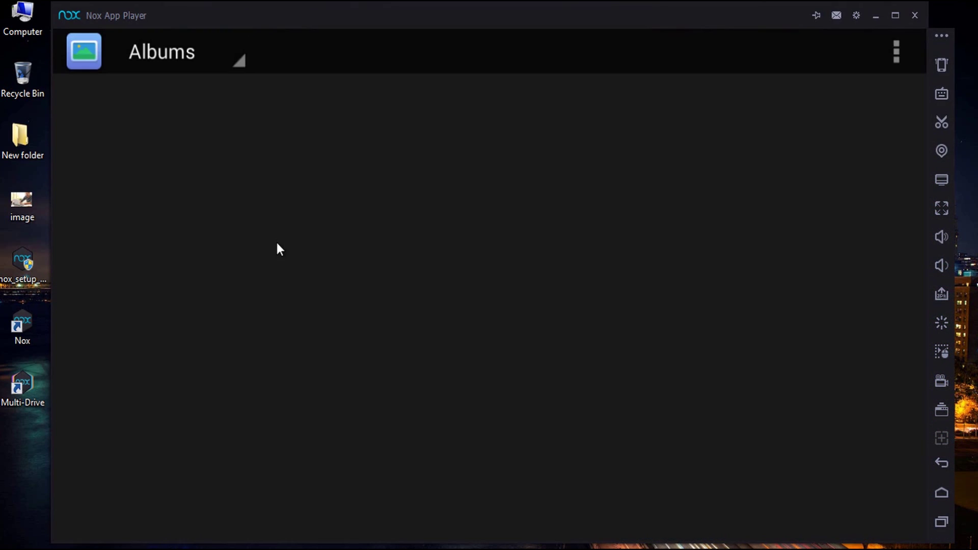
left_click_drag(21, 204, 429, 301)
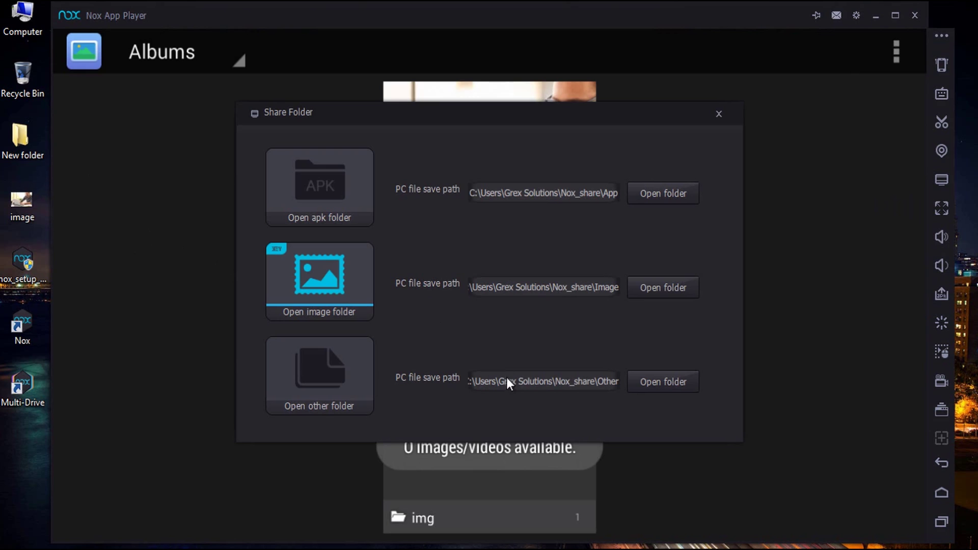
left_click(657, 289)
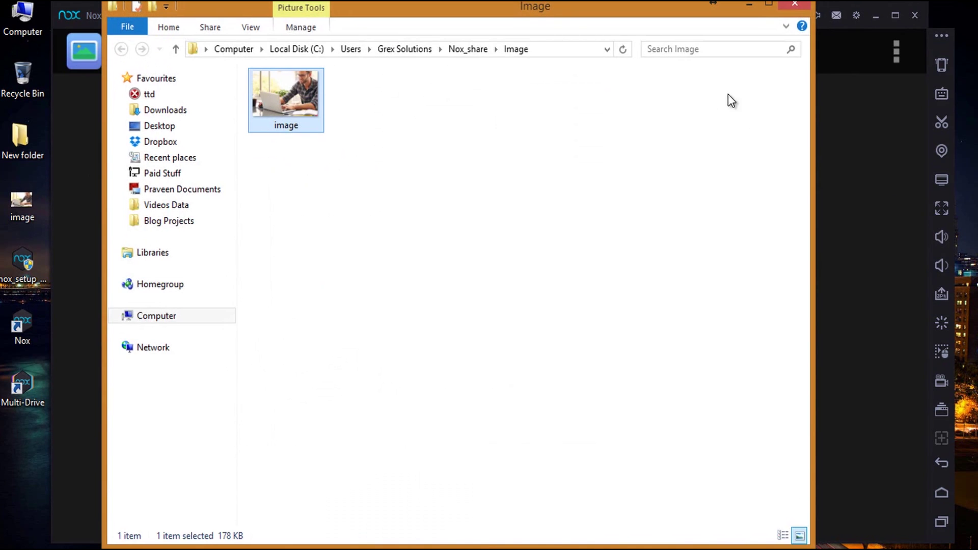
left_click(797, 9)
left_click(719, 114)
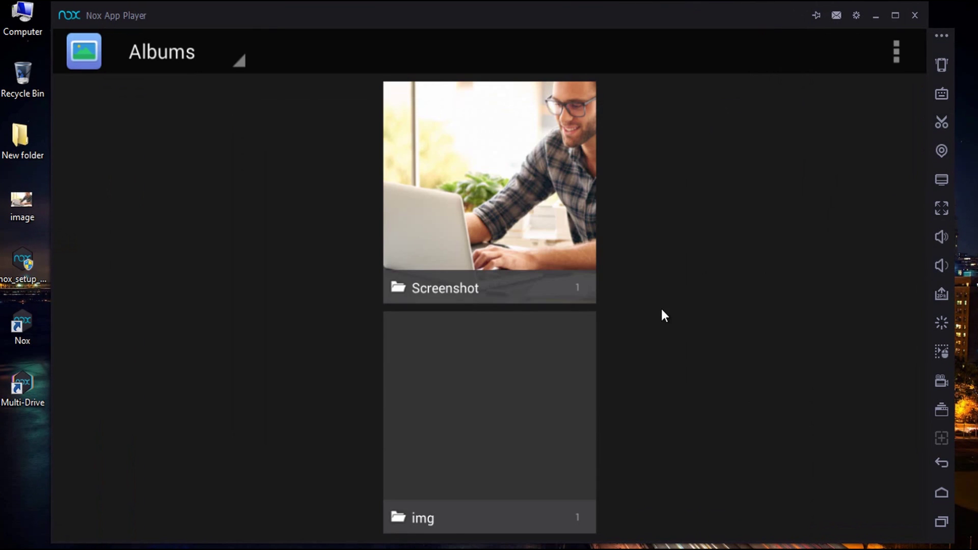
left_click(941, 493)
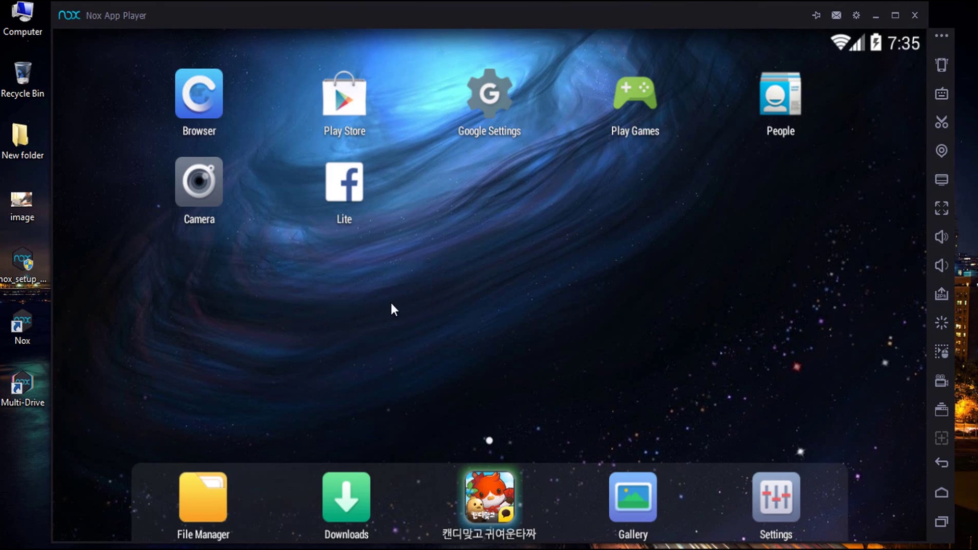
Search the Play Store for NEURALPRISMA and install Prisma by Prisma Labs, accepting its permissions.
left_click(354, 111)
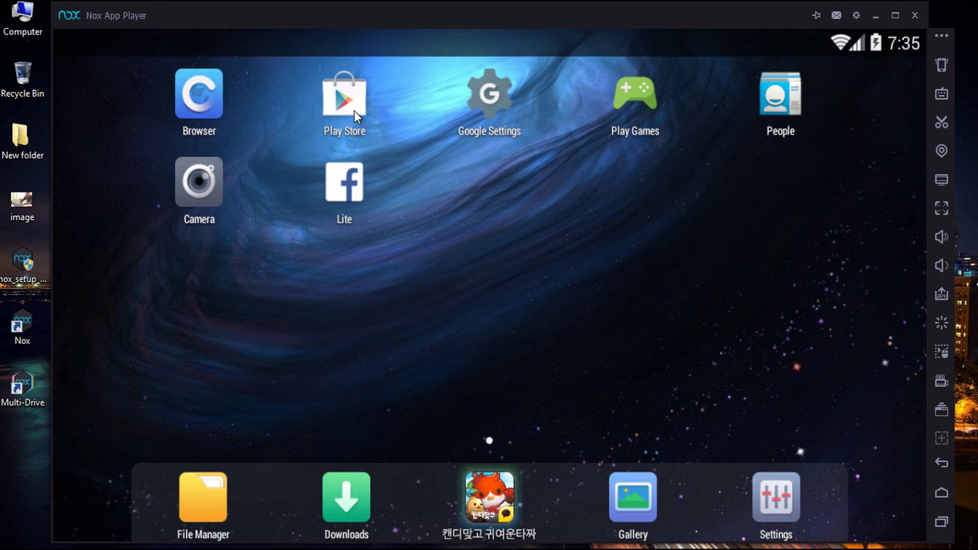
left_click(709, 415)
left_click(856, 490)
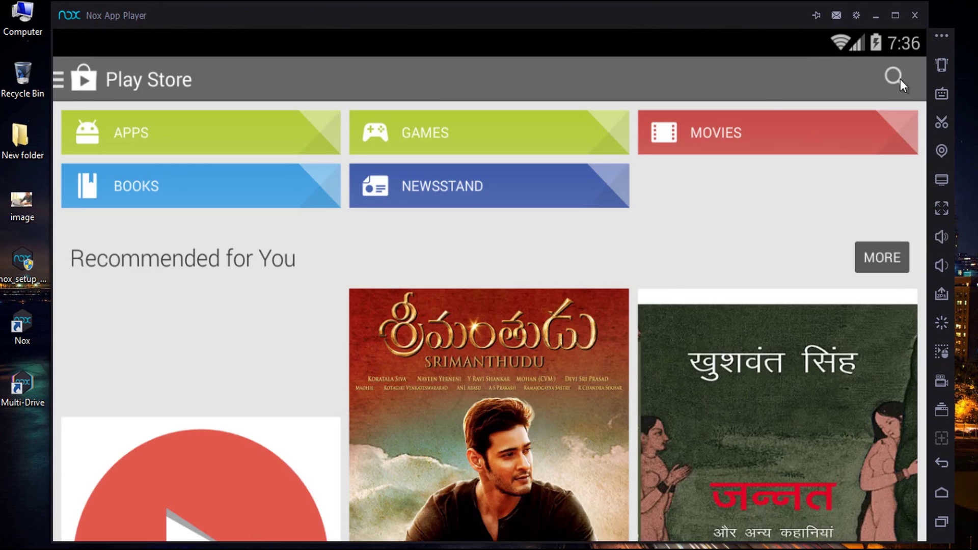
left_click(897, 79)
type("NEURALPRISMA")
key("Return")
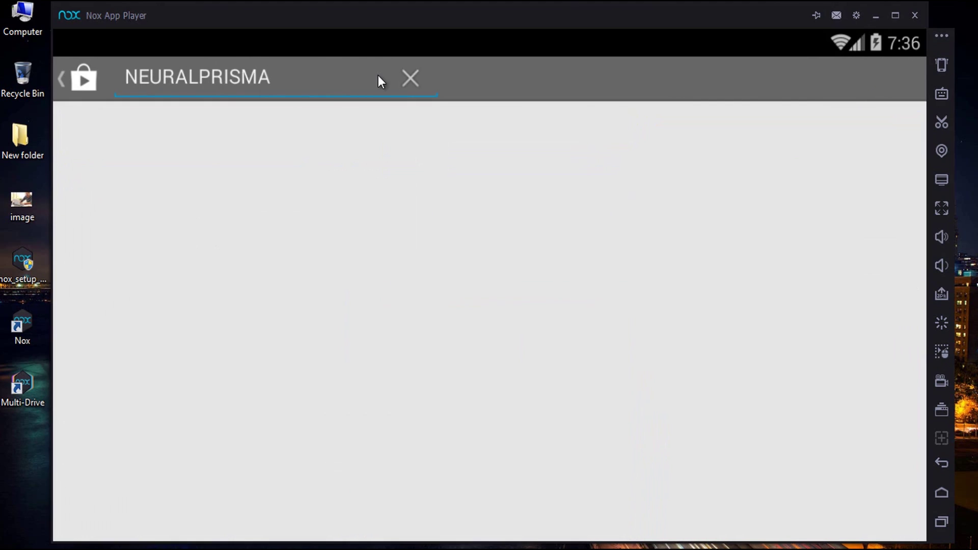
left_click(422, 140)
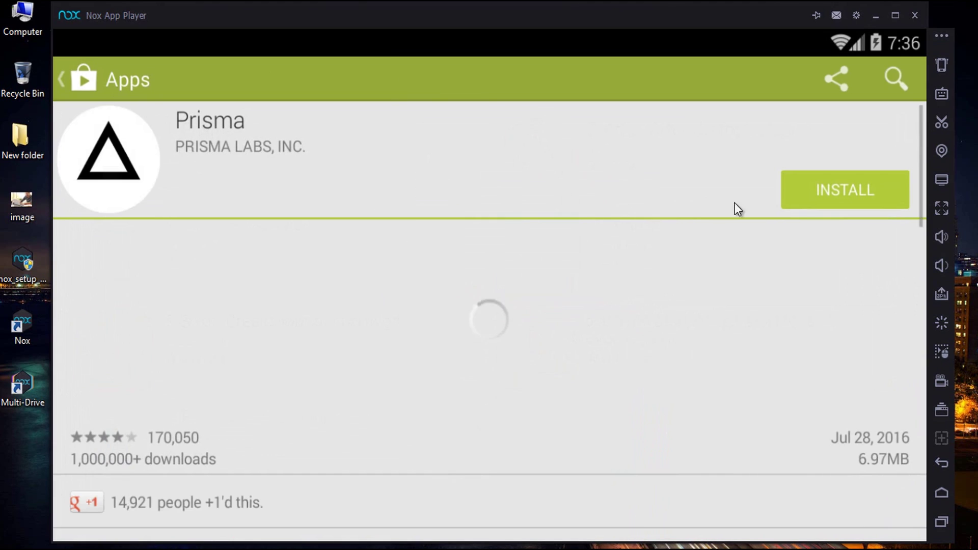
left_click(805, 198)
left_click(632, 450)
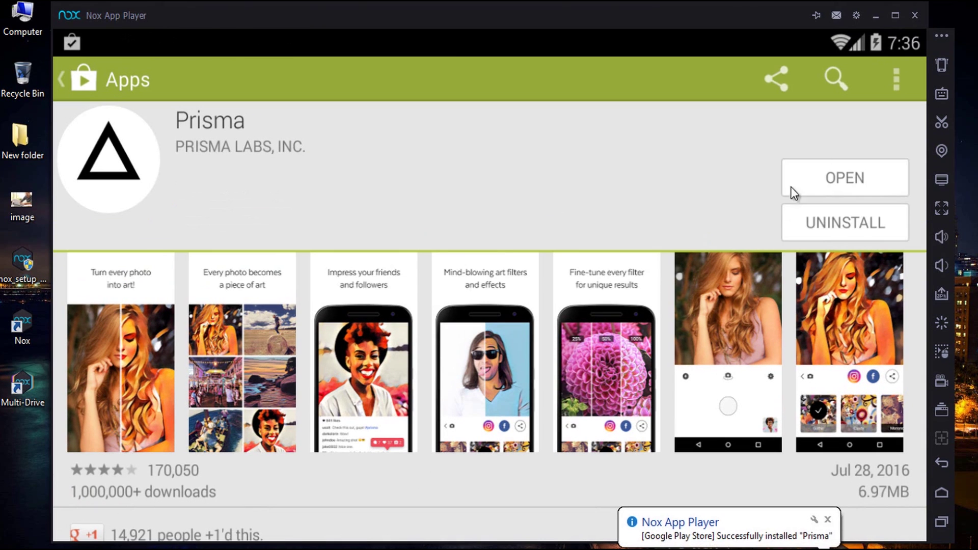
Search the Play Store for ES and install ES File Explorer File Manager, accepting its permissions.
left_click(838, 77)
type("ES")
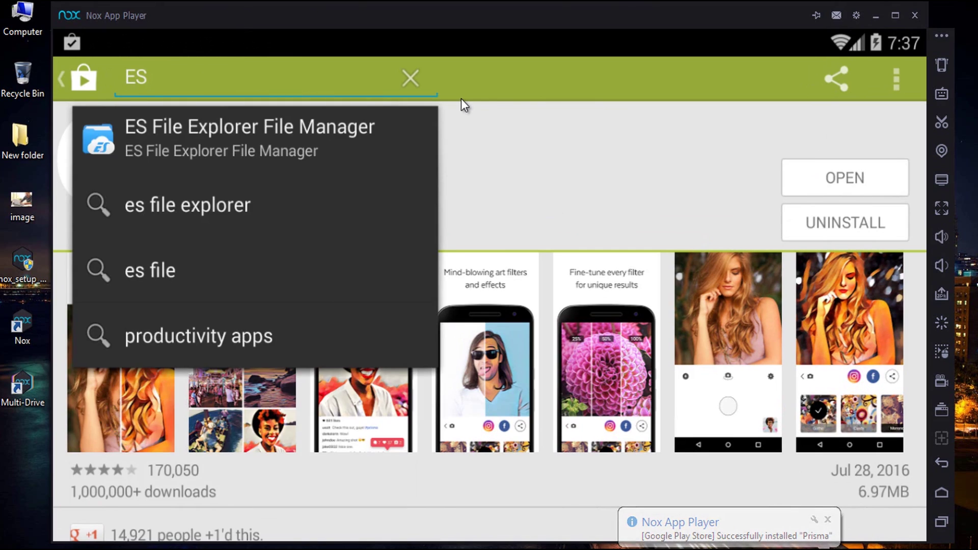
left_click(362, 125)
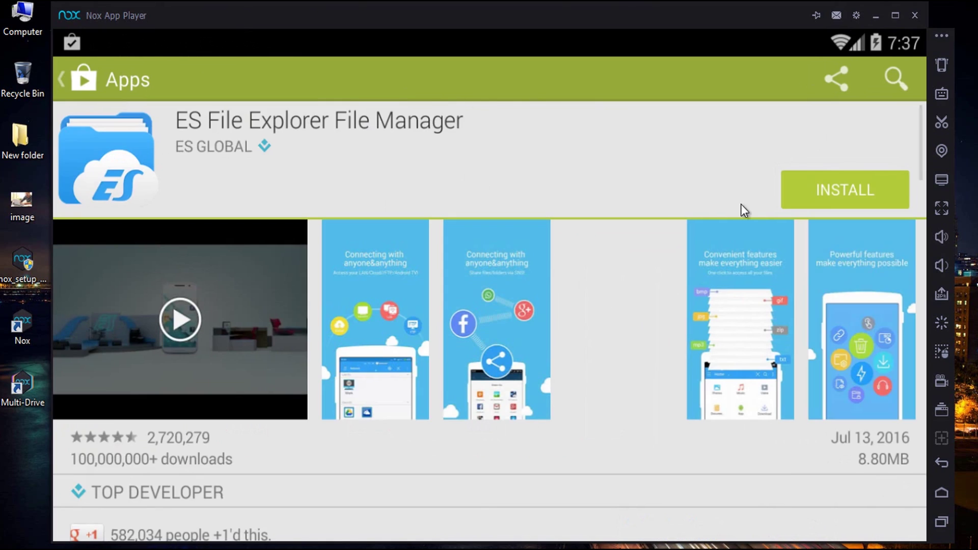
left_click(829, 195)
left_click(659, 470)
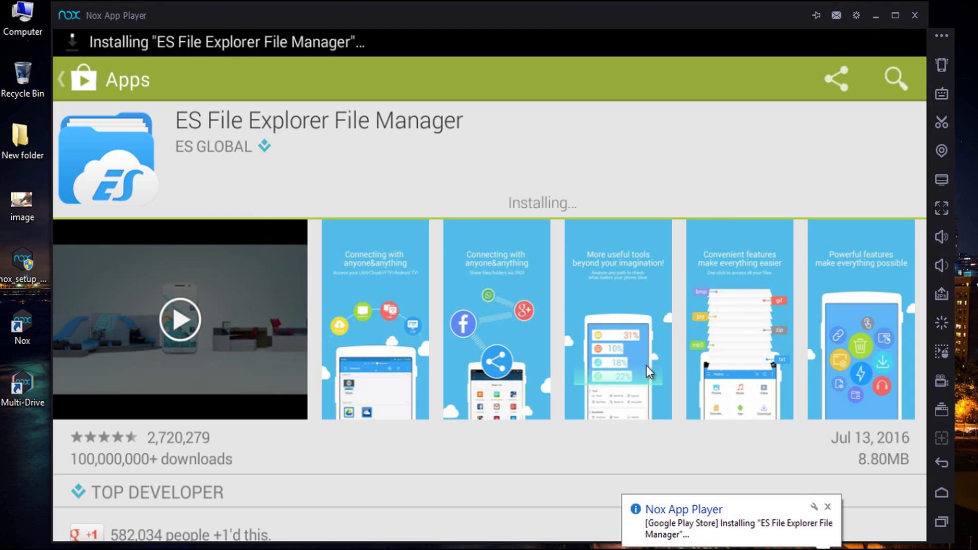
Check the installation notifications for both apps and return to the emulator's home screen.
left_click_drag(550, 50, 562, 462)
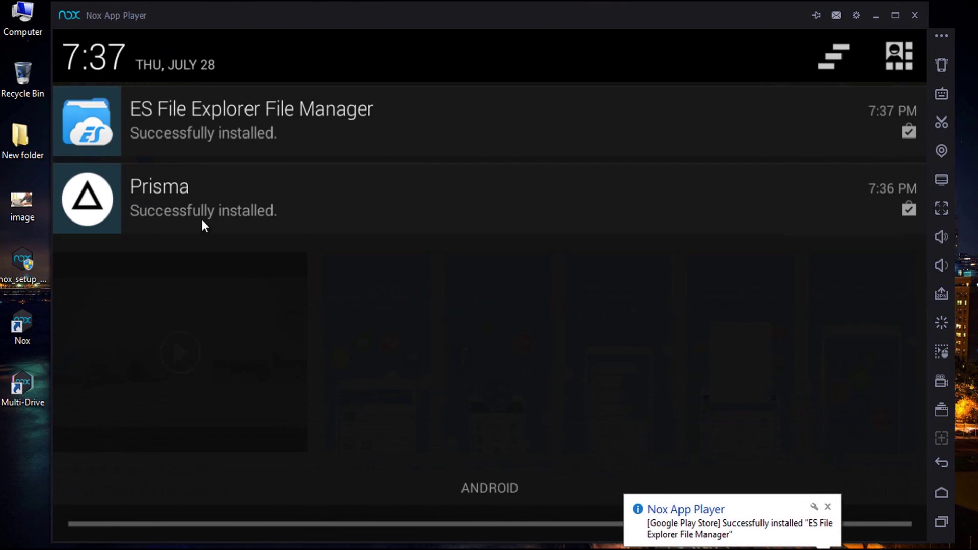
left_click_drag(416, 463, 512, 222)
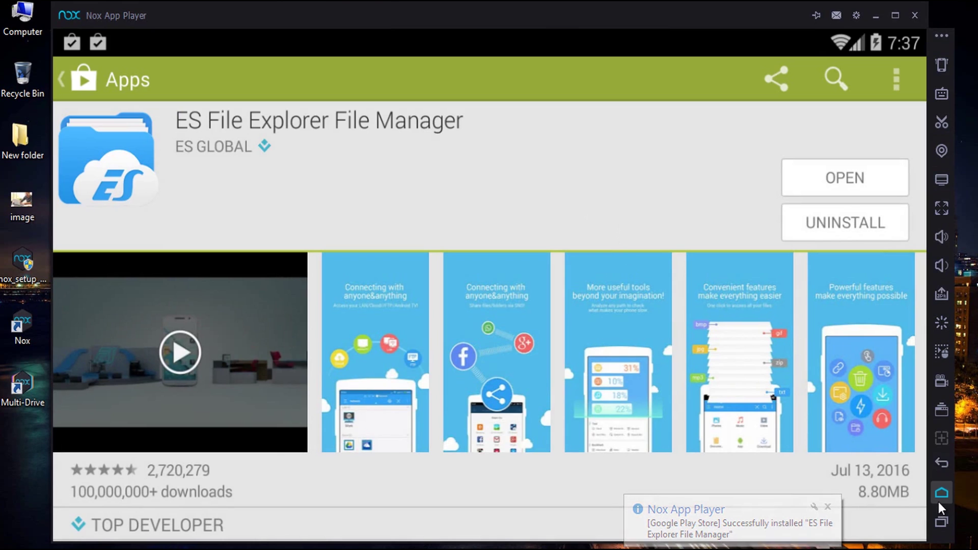
left_click(940, 501)
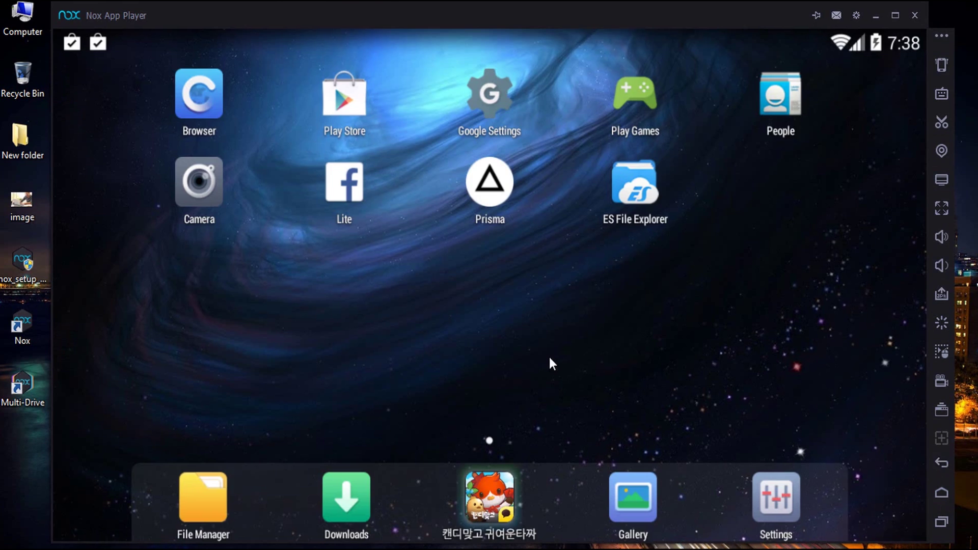
Launch Prisma, open its settings and toggle Save original photos, leaving it off.
left_click(490, 200)
left_click(306, 356)
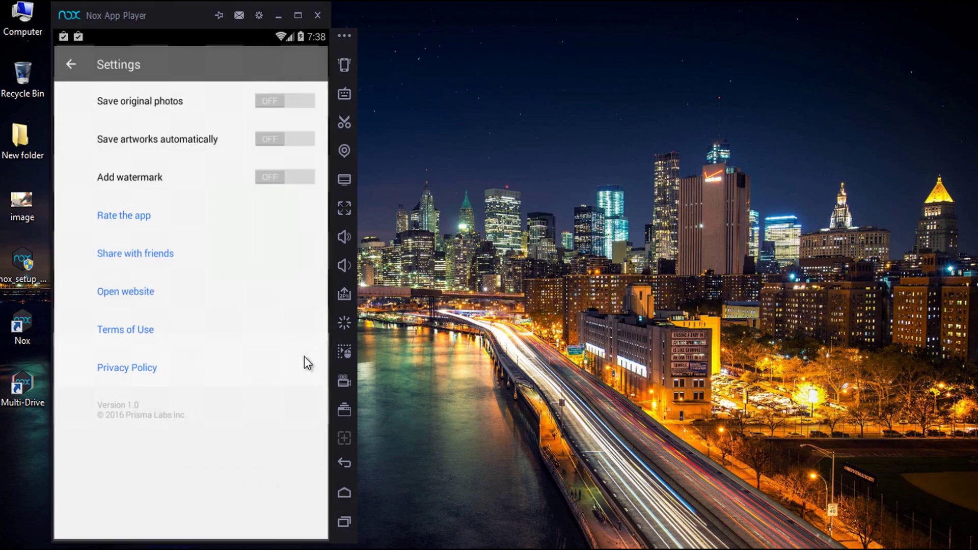
left_click(279, 99)
left_click(275, 102)
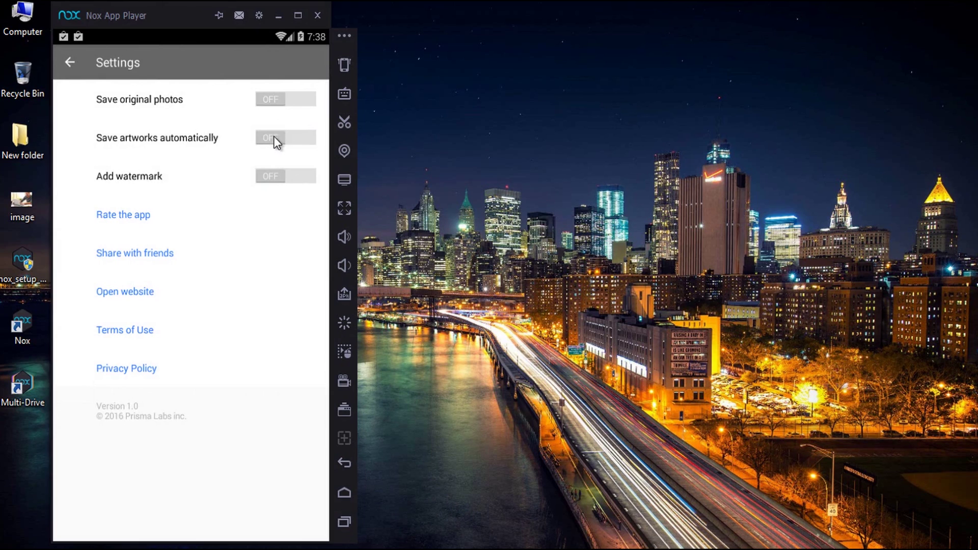
Toggle Save artworks automatically and Add watermark, leaving both off, and close Prisma's settings.
double_click(269, 139)
left_click(270, 177)
left_click(270, 176)
key("Escape")
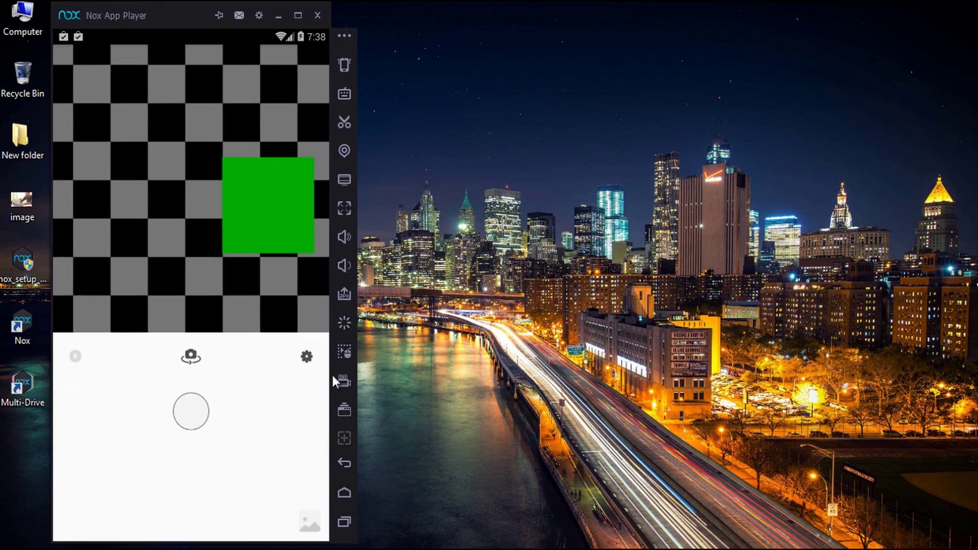
Load the 7:33 PM photo from the recent images, adjust its crop with the two-finger pinch gesture and accept the crop.
left_click(309, 524)
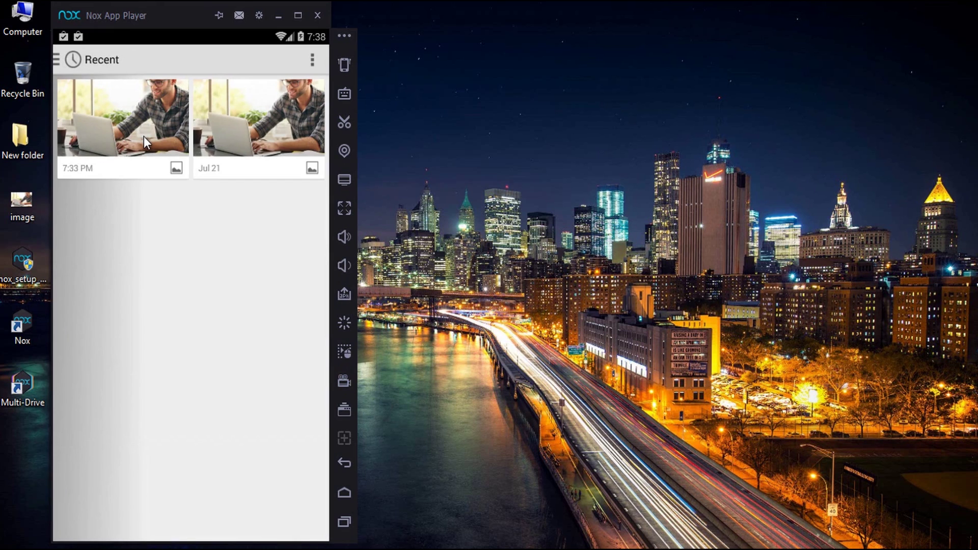
left_click(144, 137)
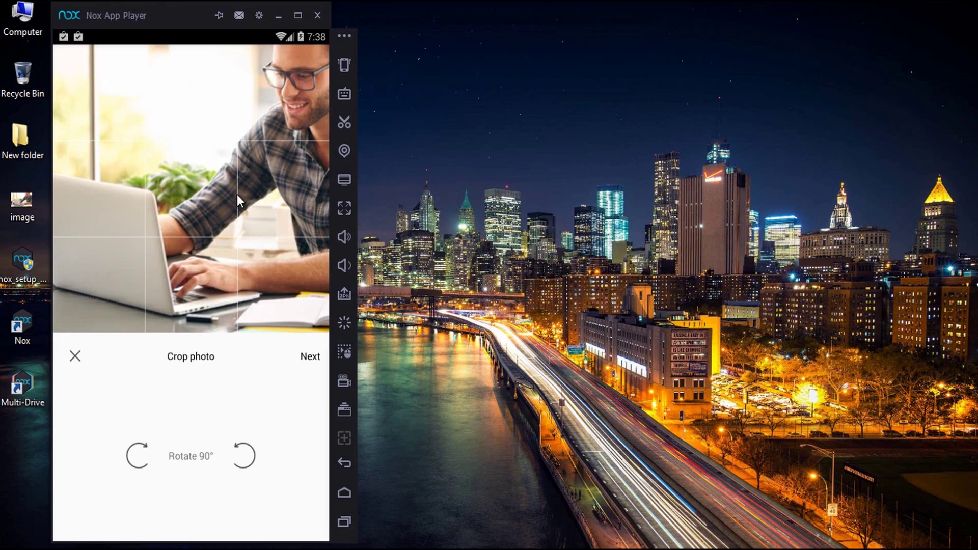
scroll(195, 169, "up", 2)
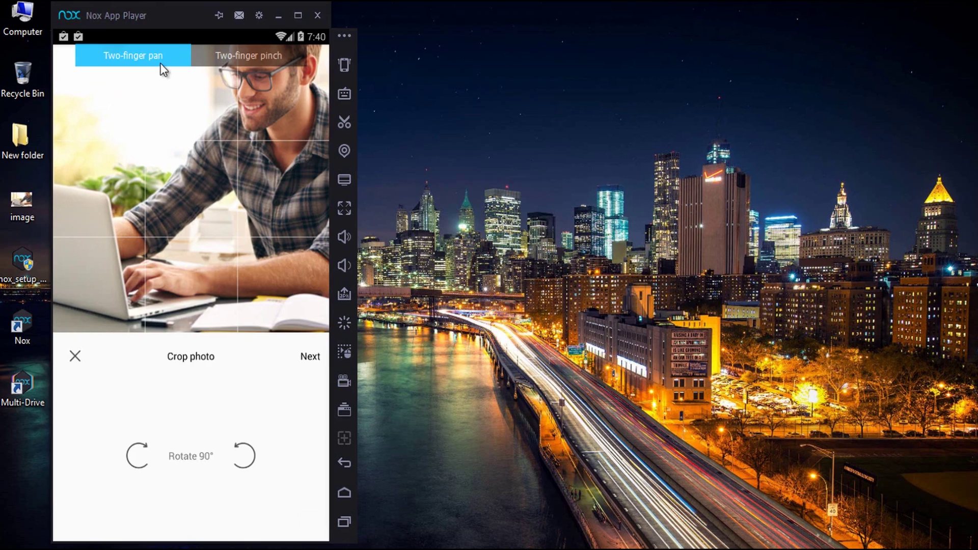
left_click(257, 59)
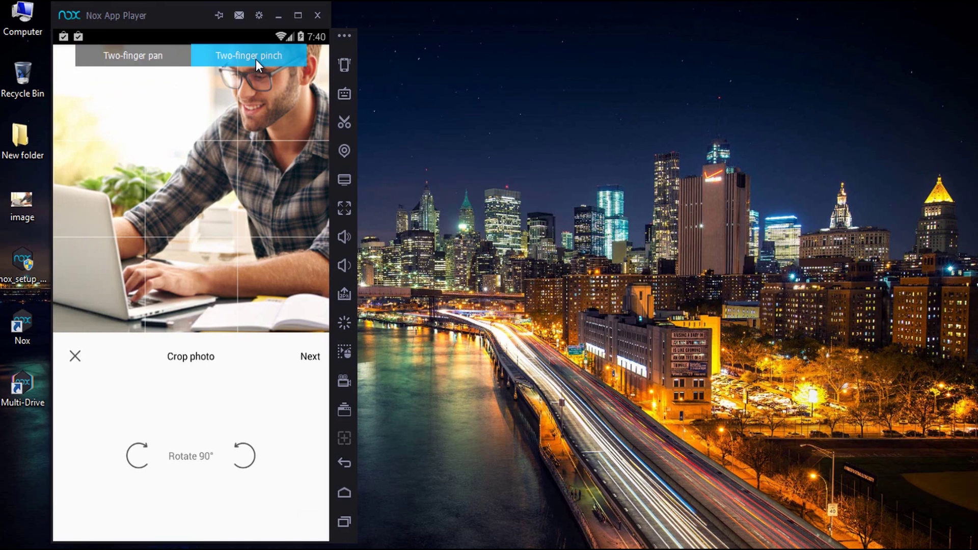
left_click_drag(198, 188, 192, 231)
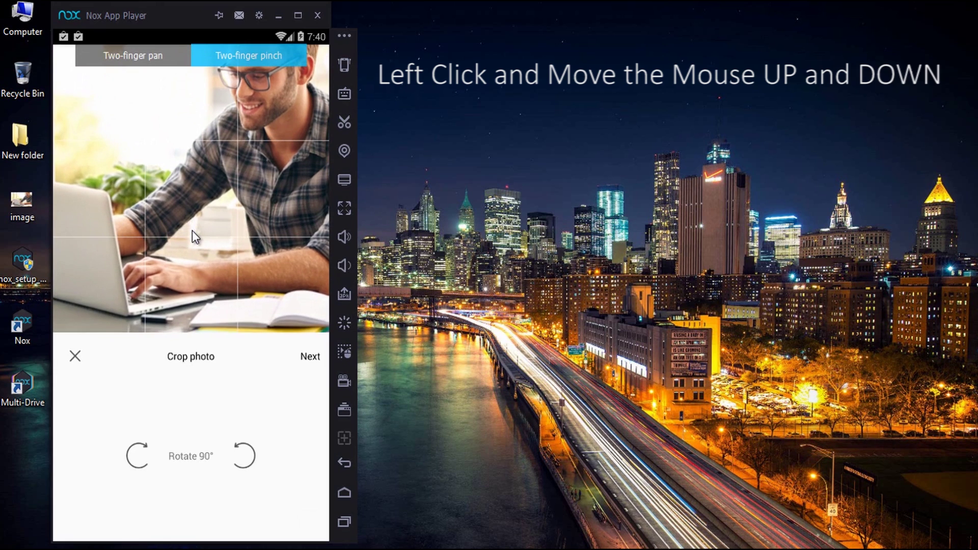
left_click(162, 61)
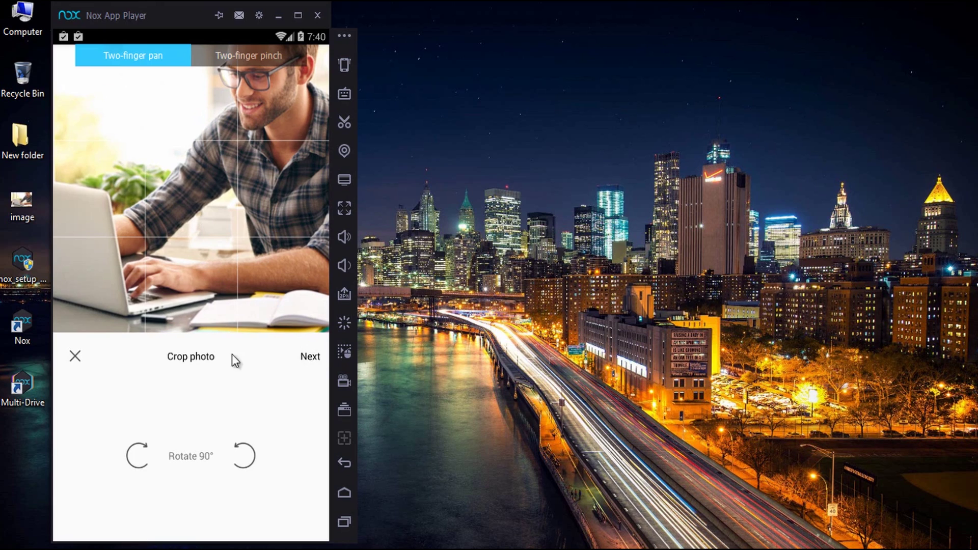
left_click(308, 359)
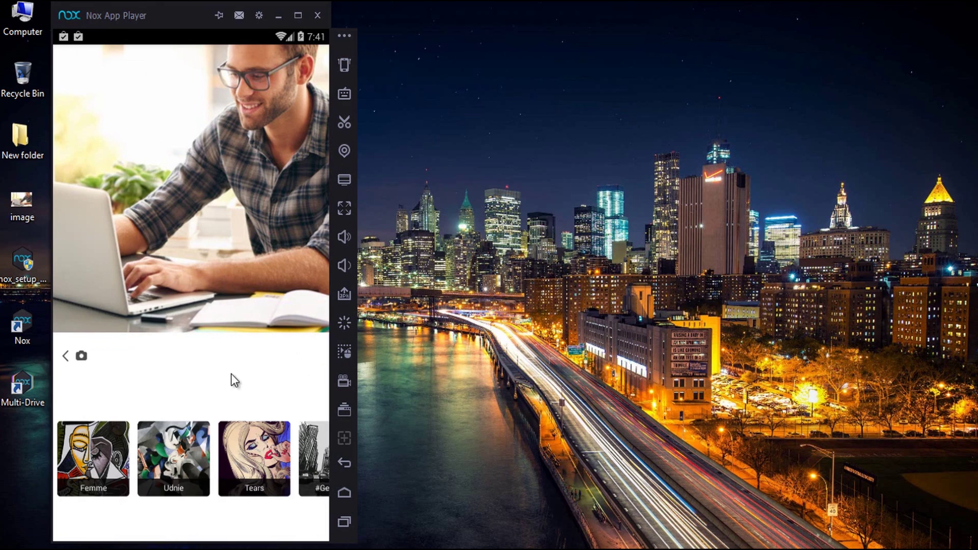
Apply the Tears filter to the photo and set its blending with the original to 63%.
left_click(257, 455)
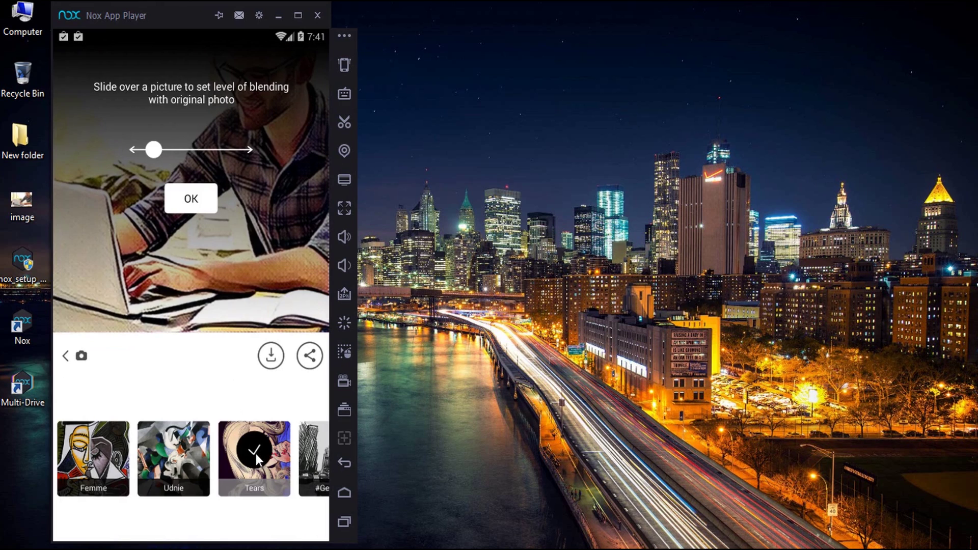
left_click(207, 196)
left_click_drag(192, 229, 238, 248)
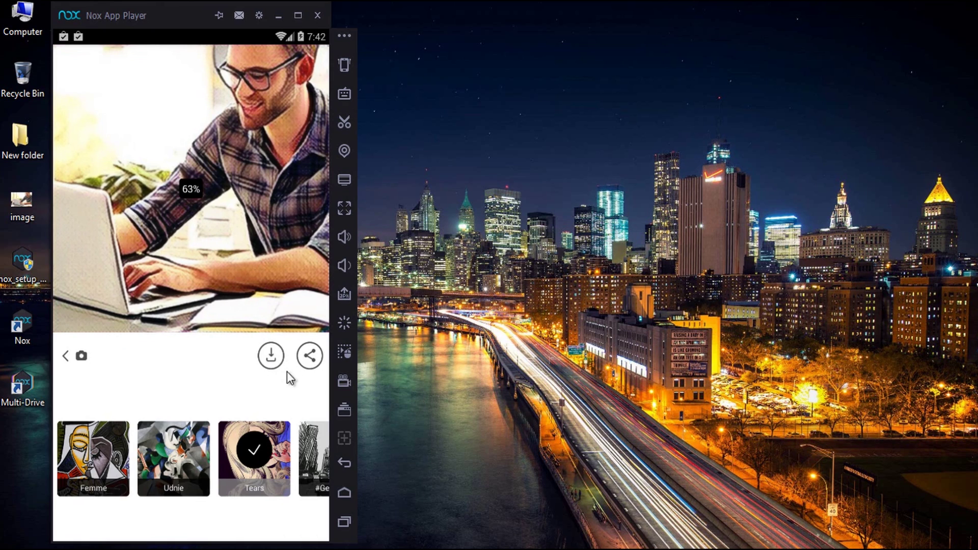
Share the artwork with ES Save to and store it in the /mnt/shared/Image folder.
left_click(314, 360)
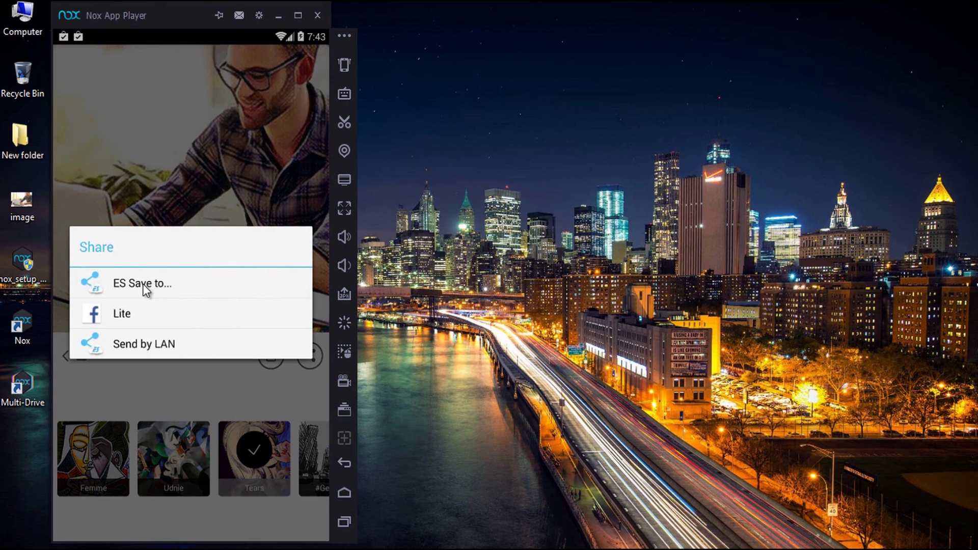
left_click(143, 284)
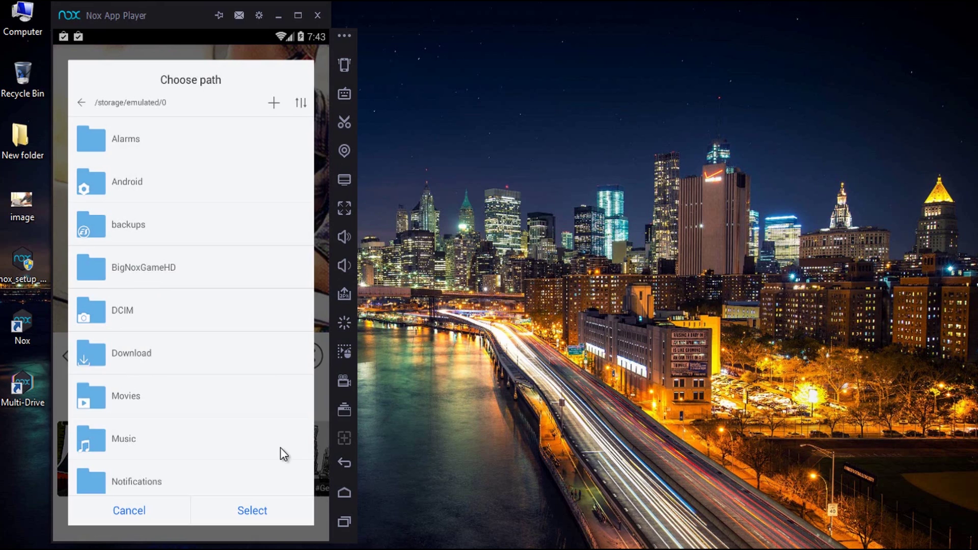
left_click(82, 105)
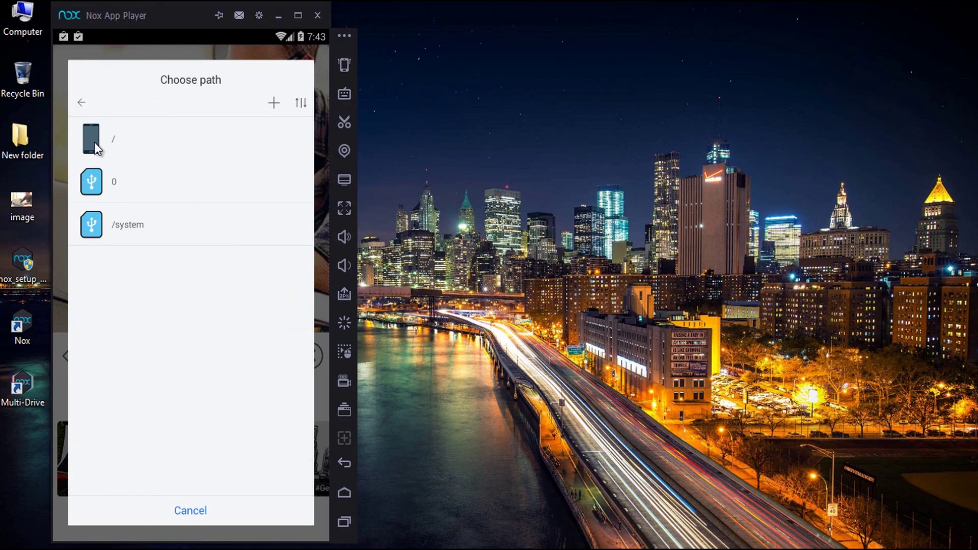
left_click(121, 146)
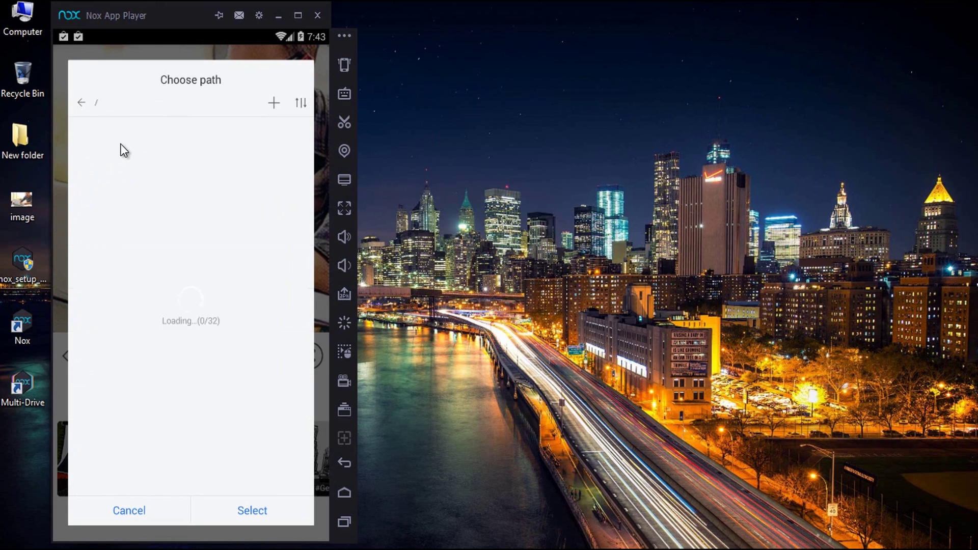
left_click(131, 442)
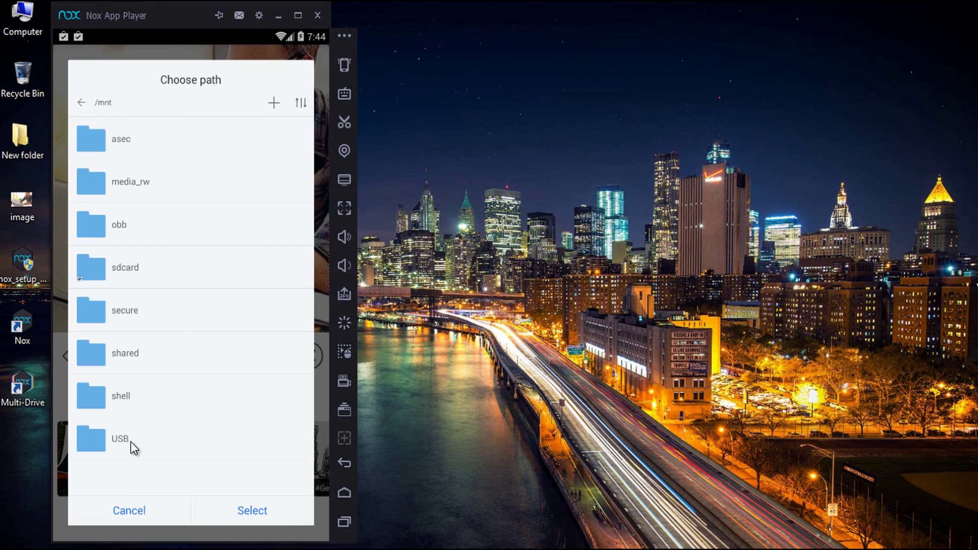
left_click(140, 354)
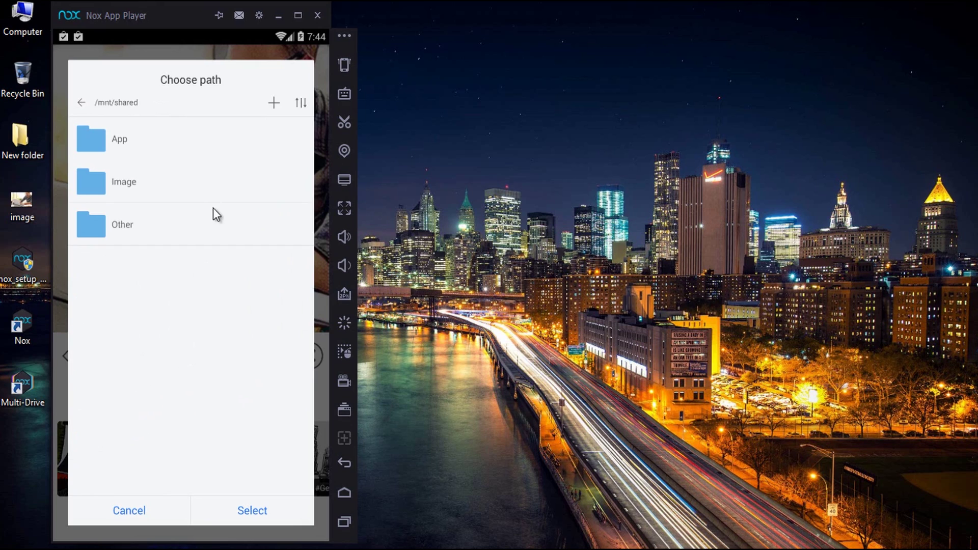
left_click(217, 188)
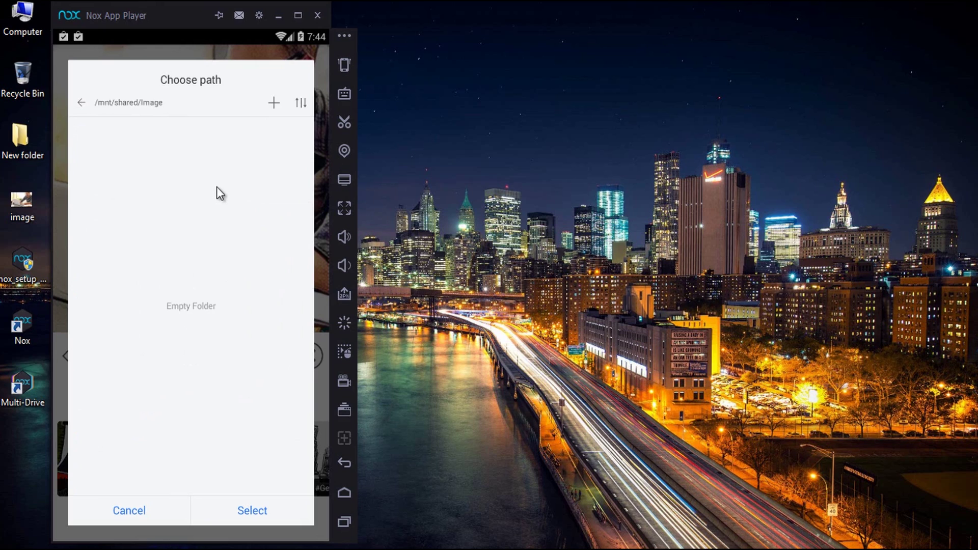
left_click(253, 511)
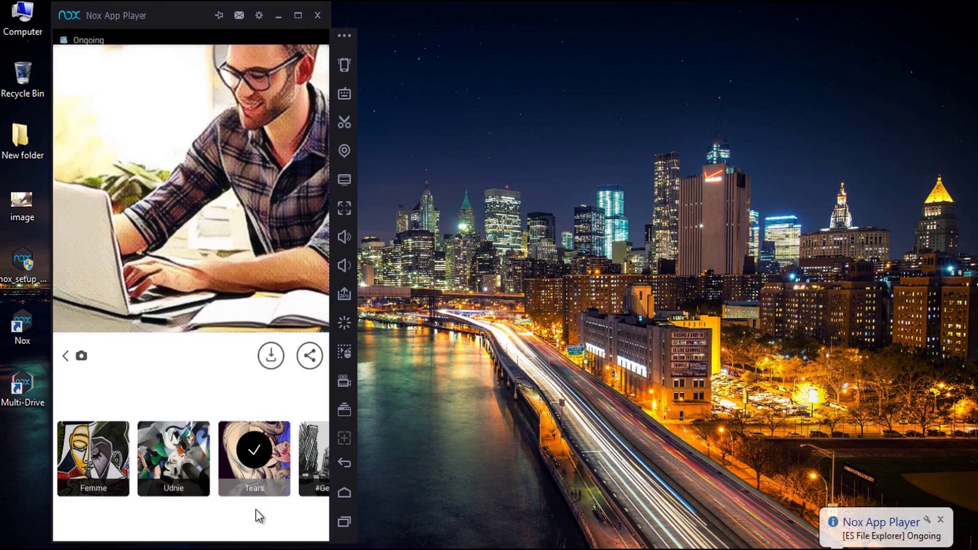
Open the emulator's shared Image folder on the PC, preview the exported artwork and close the preview.
left_click(340, 184)
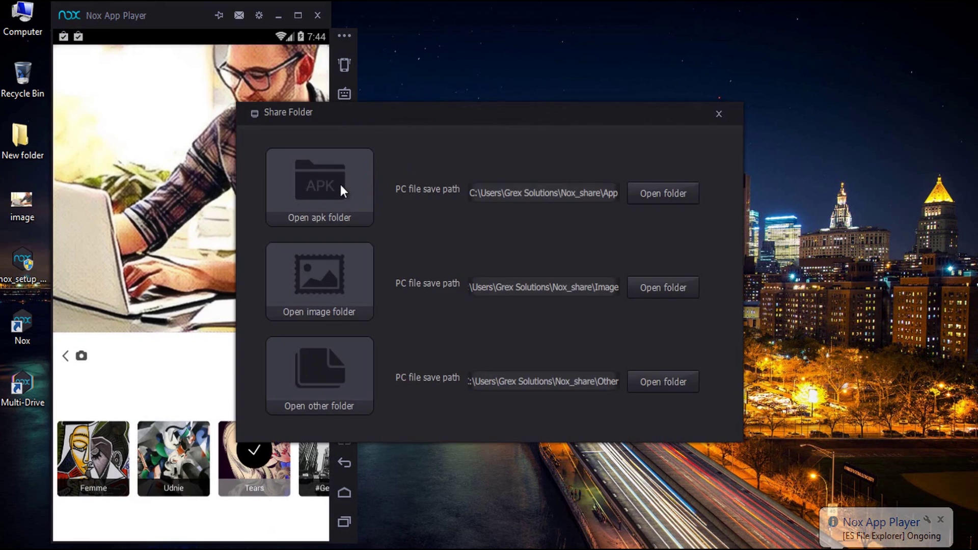
left_click(655, 293)
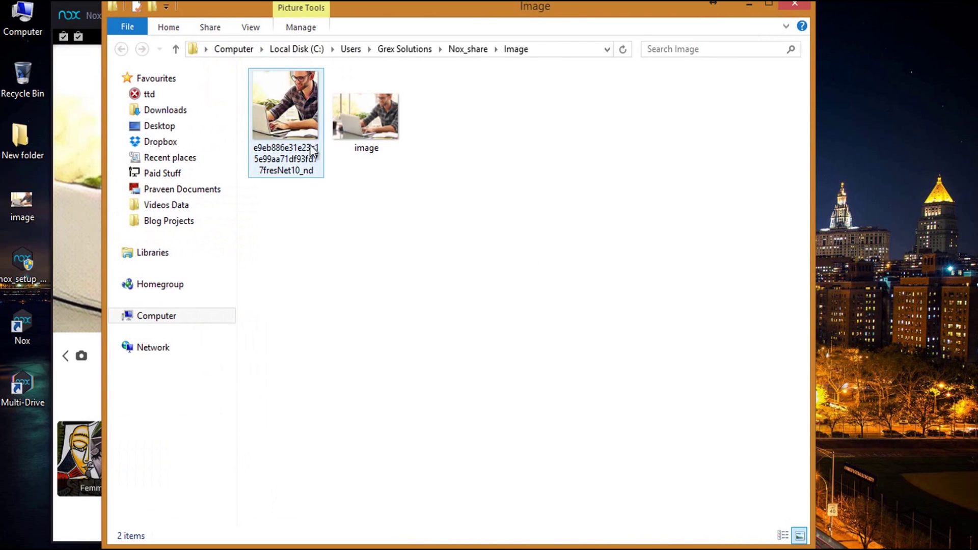
left_click(305, 138)
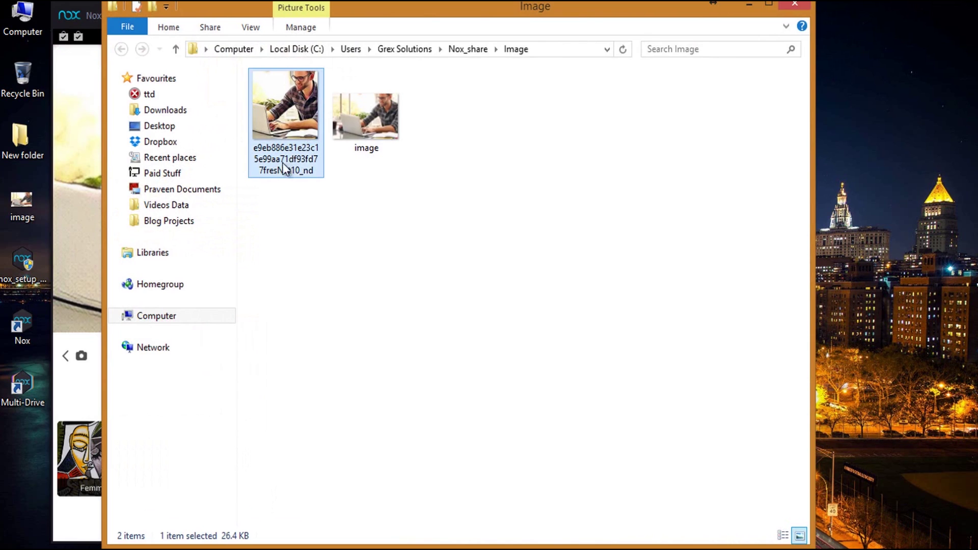
right_click(323, 149)
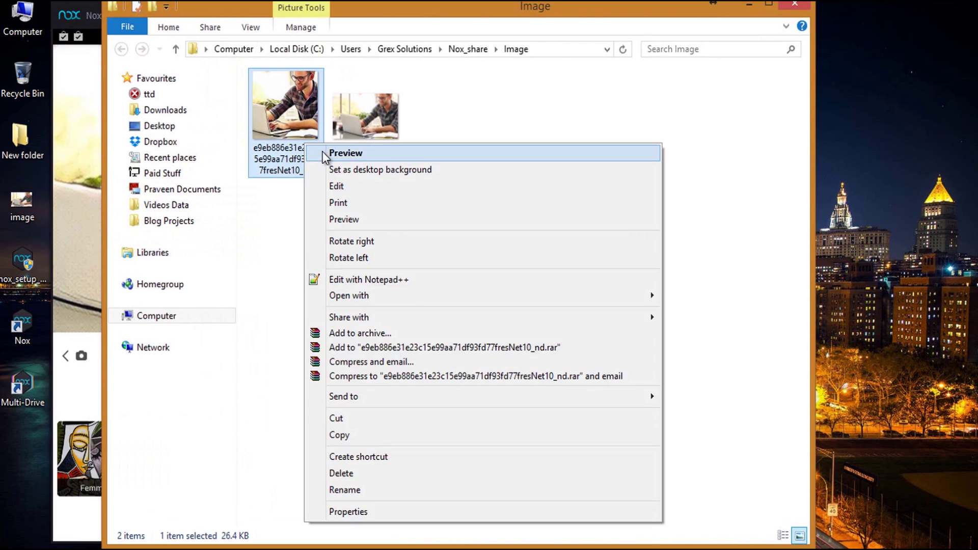
left_click(403, 152)
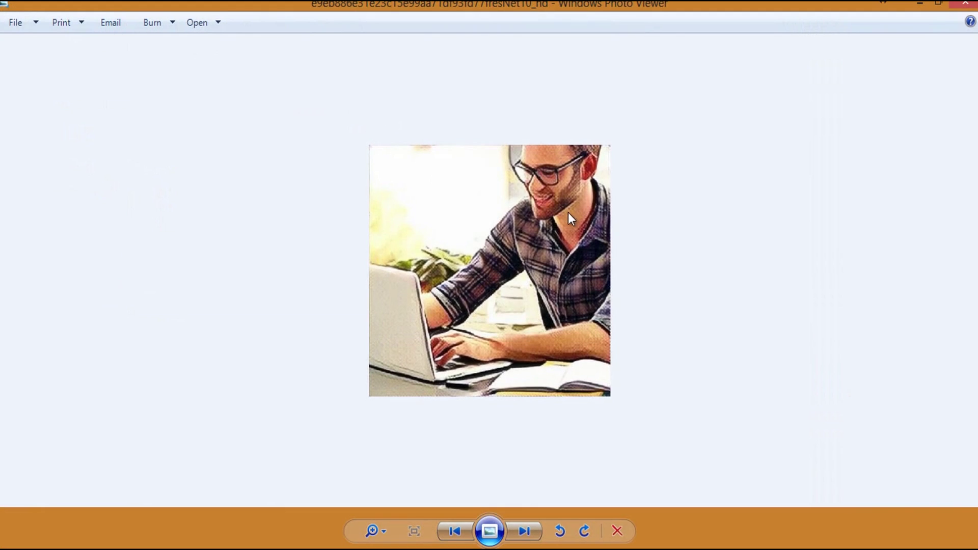
left_click(971, 6)
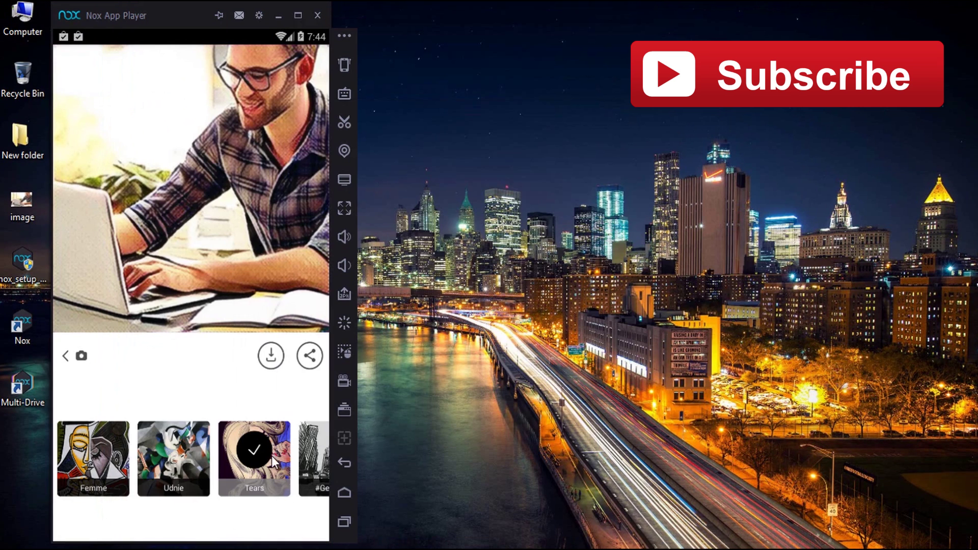
Browse through Prisma's filter styles and return to the emulator's home screen.
left_click_drag(272, 456, 112, 454)
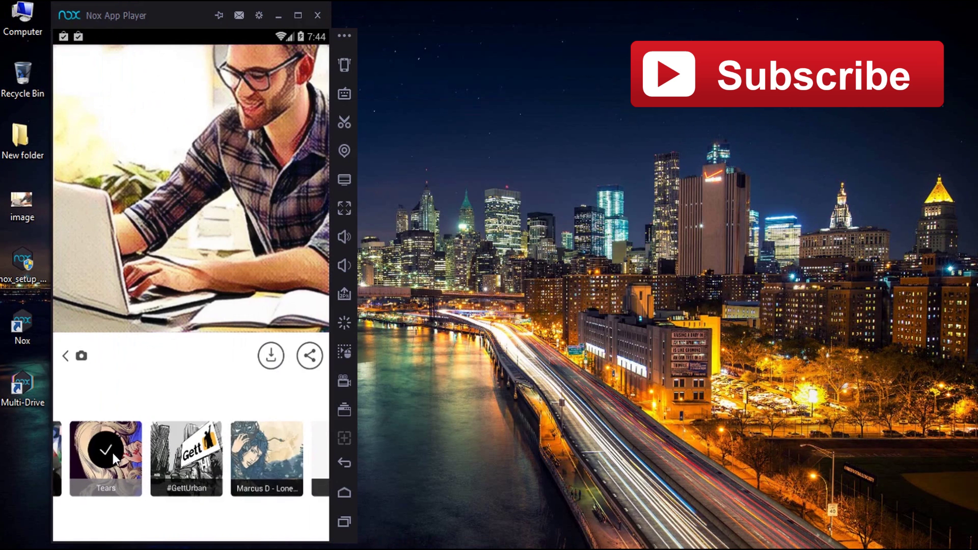
left_click_drag(300, 452, 146, 453)
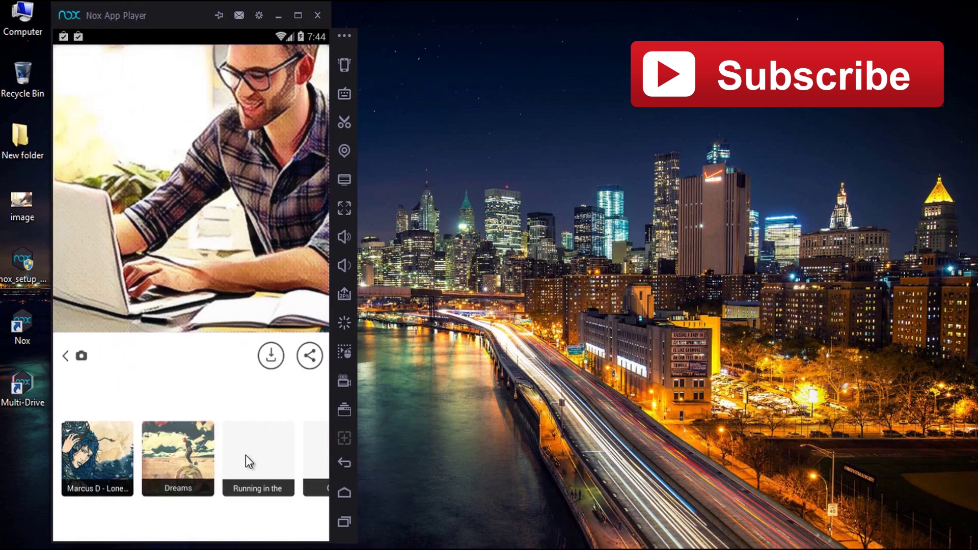
left_click_drag(245, 455, 222, 455)
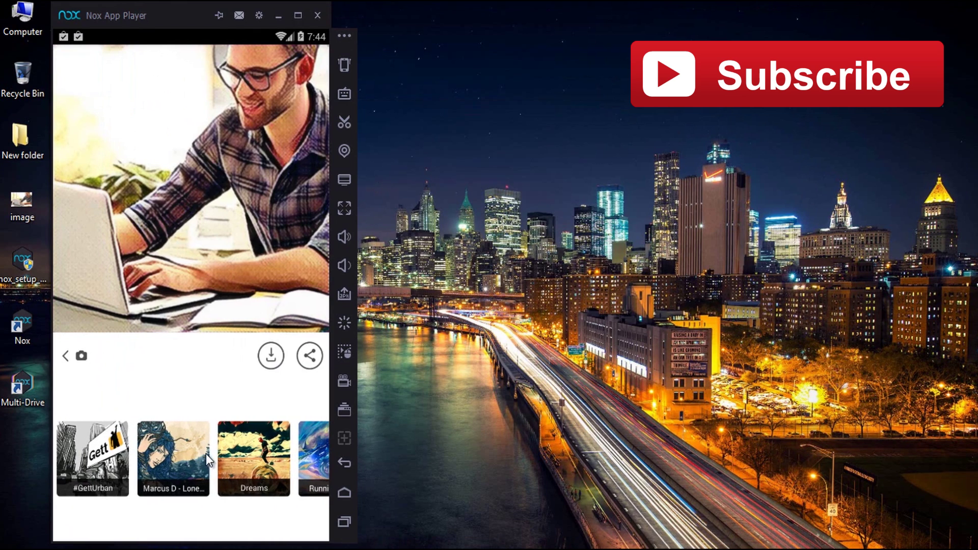
left_click_drag(124, 452, 323, 466)
left_click_drag(103, 449, 242, 452)
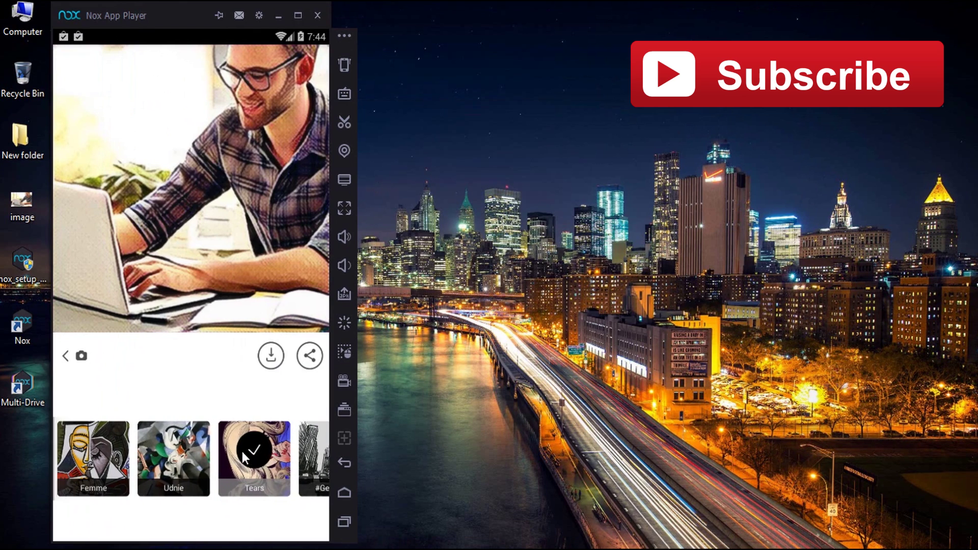
left_click(344, 493)
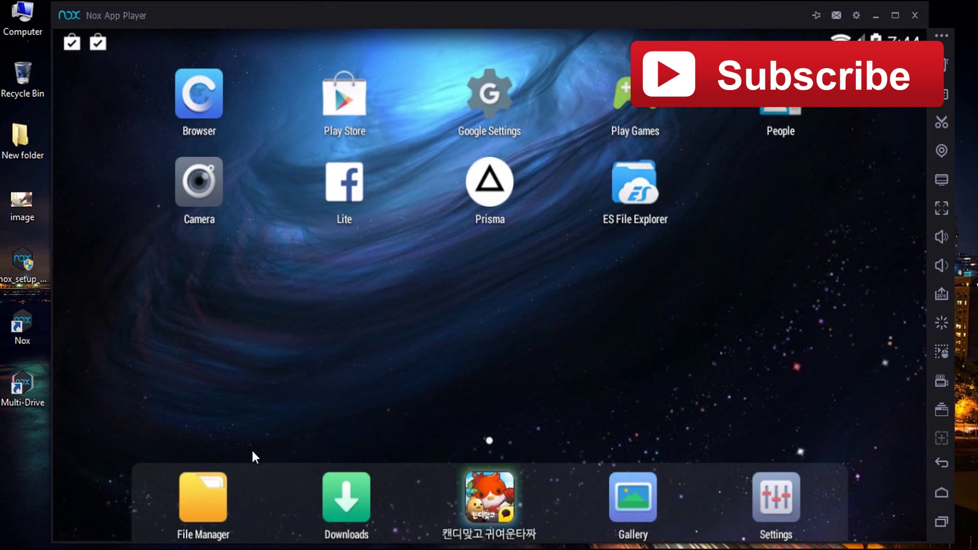